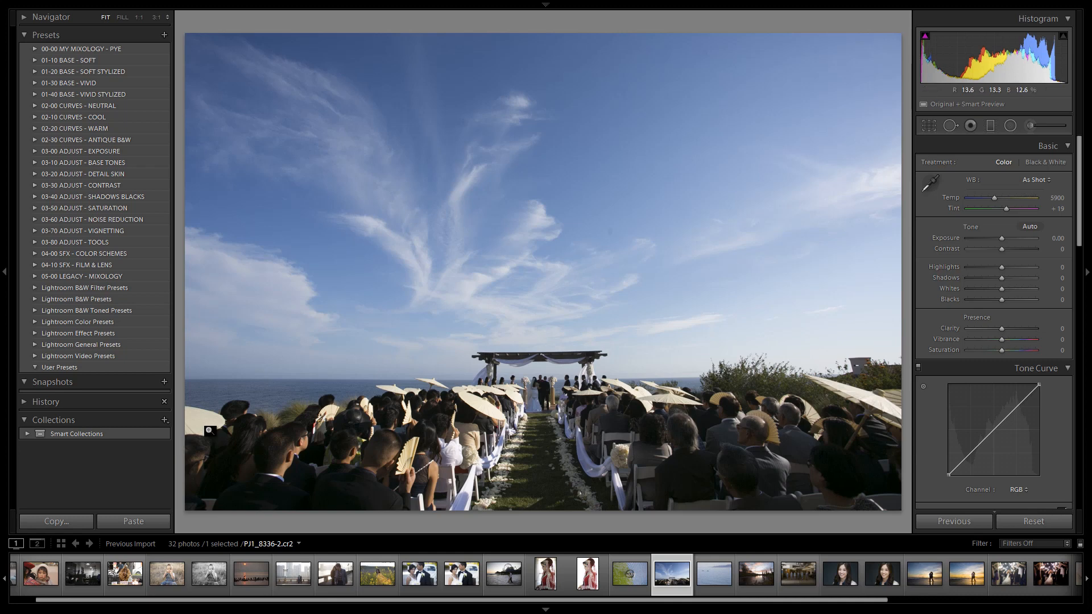
Cycle through the photo's info overlays to view its camera, exposure and file details, and hide them.
{"action": "key", "text": "i"}
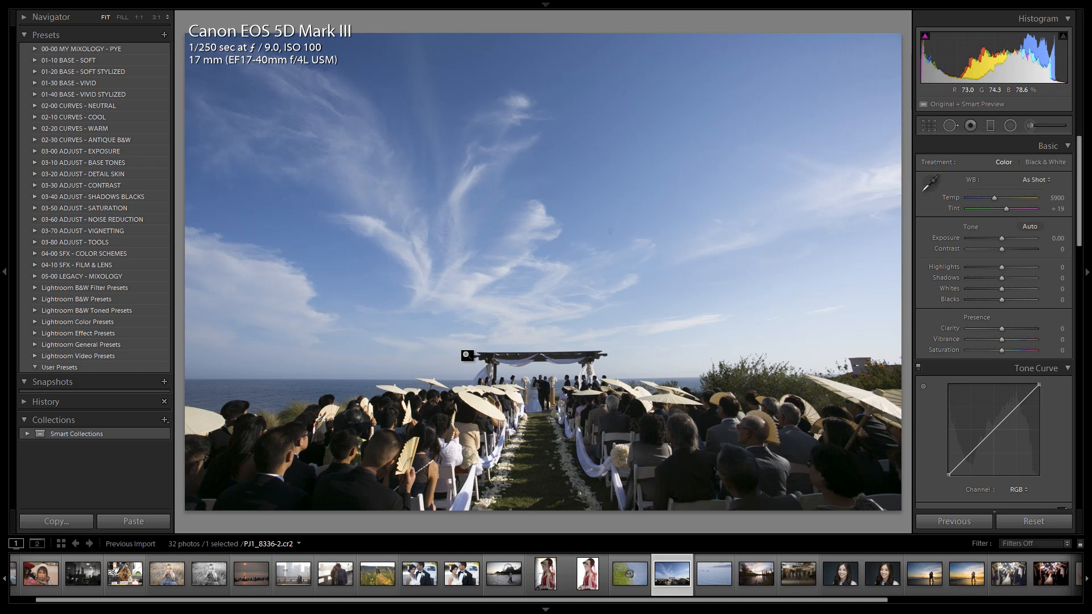
{"action": "key", "text": "i"}
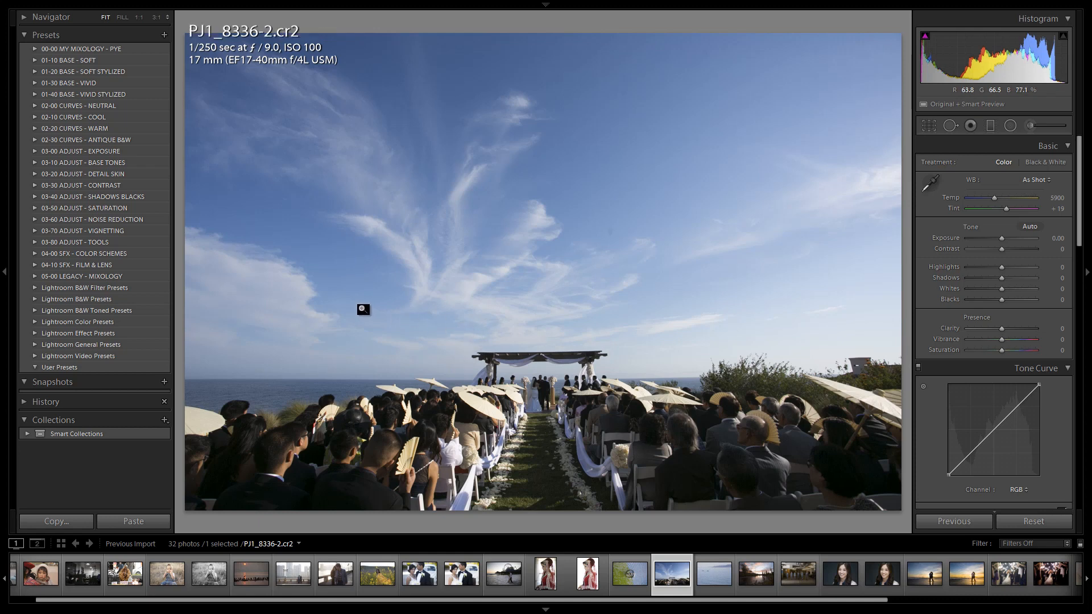
{"action": "key", "text": "i"}
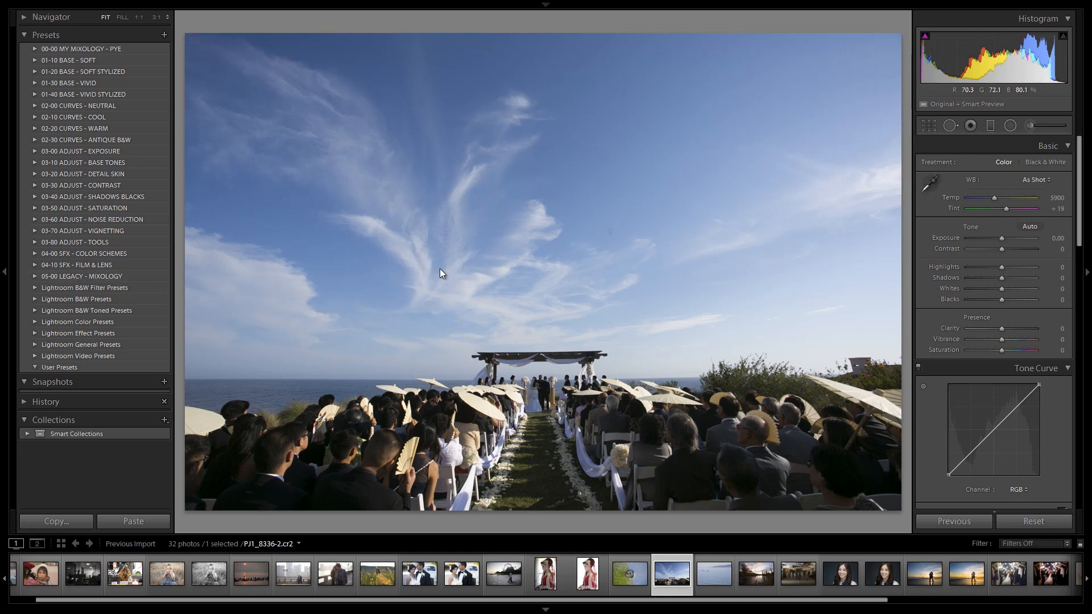
Apply the 81. Dust Correction Curve preset and heal the dust spots revealed across the upper sky with Spot Removal.
{"action": "left_click", "coordinate": [43, 242]}
{"action": "left_click", "coordinate": [86, 264]}
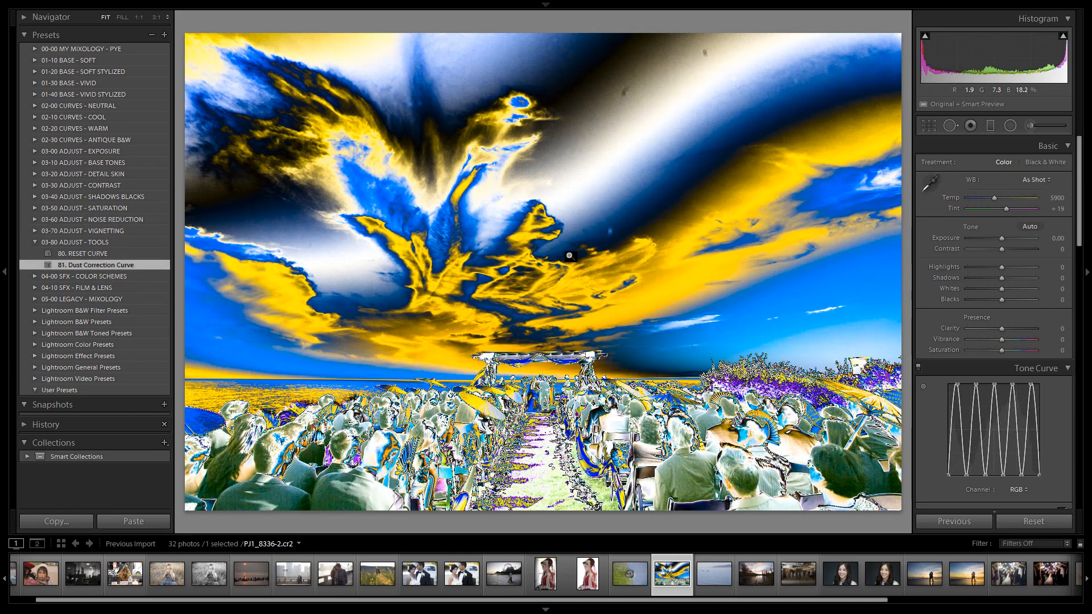
{"action": "left_click", "coordinate": [948, 126]}
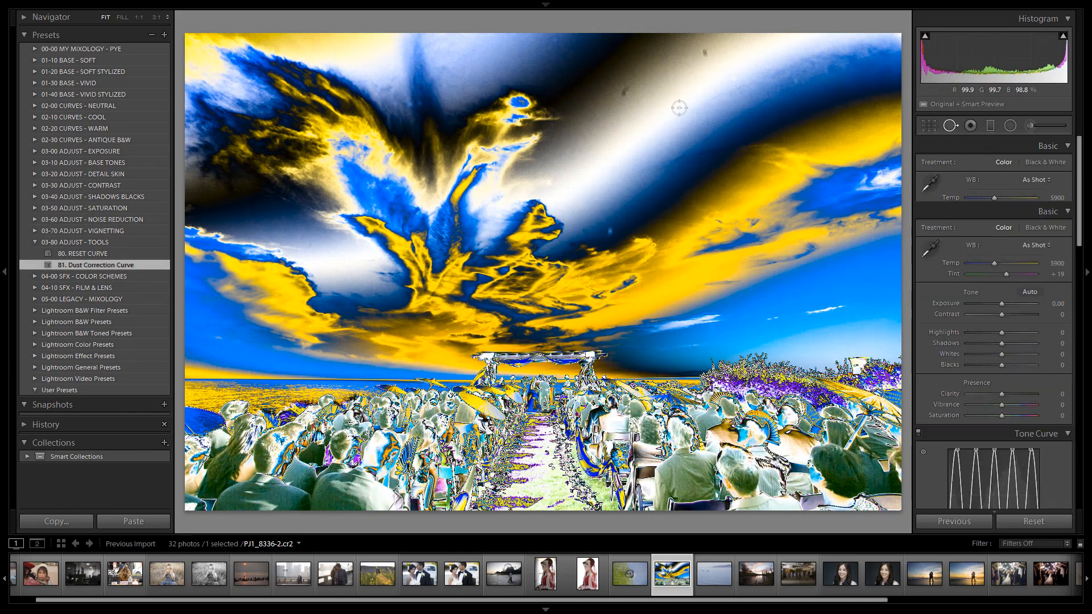
{"action": "left_click", "coordinate": [624, 91]}
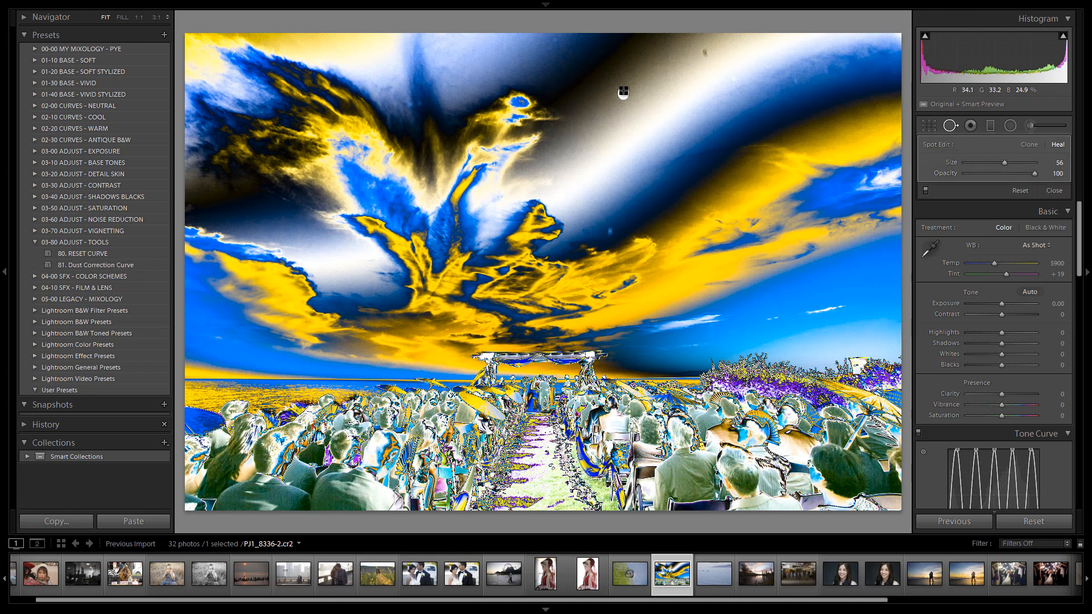
{"action": "left_click", "coordinate": [704, 52]}
{"action": "left_click", "coordinate": [734, 79]}
{"action": "left_click", "coordinate": [734, 79]}
{"action": "left_click", "coordinate": [552, 51]}
{"action": "left_click", "coordinate": [610, 231]}
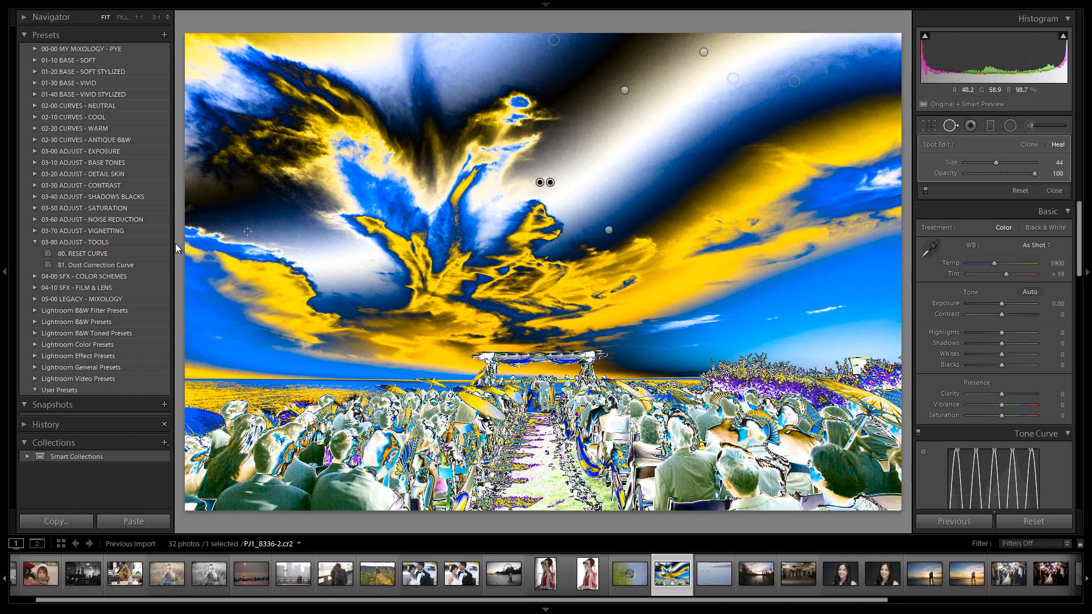
Restore the normal tone curve with the 80. RESET CURVE preset and leave the Spot Removal tool.
{"action": "left_click", "coordinate": [82, 254]}
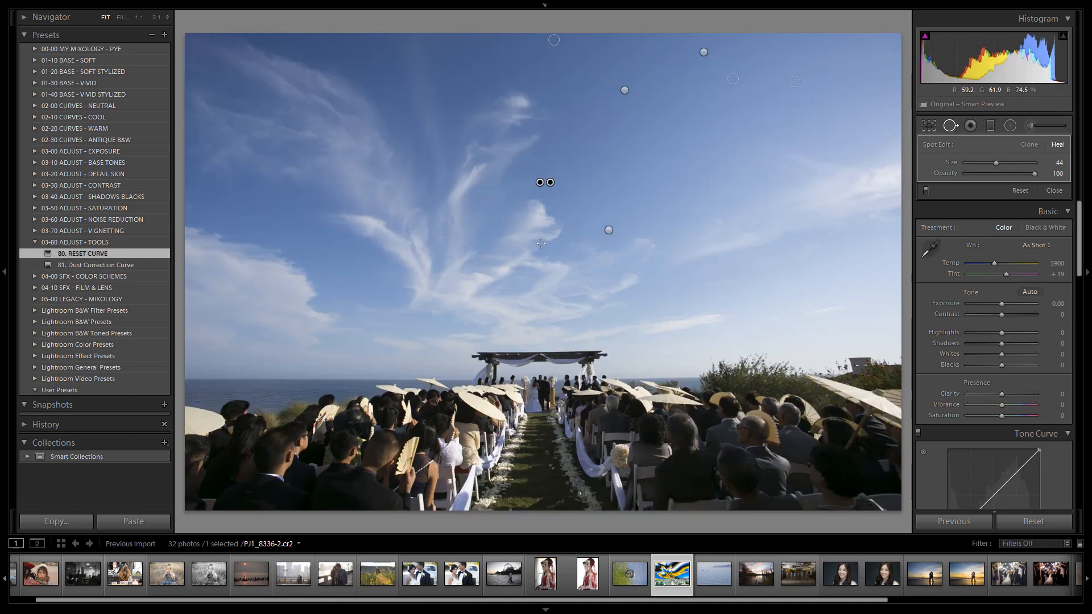
{"action": "left_click", "coordinate": [950, 126]}
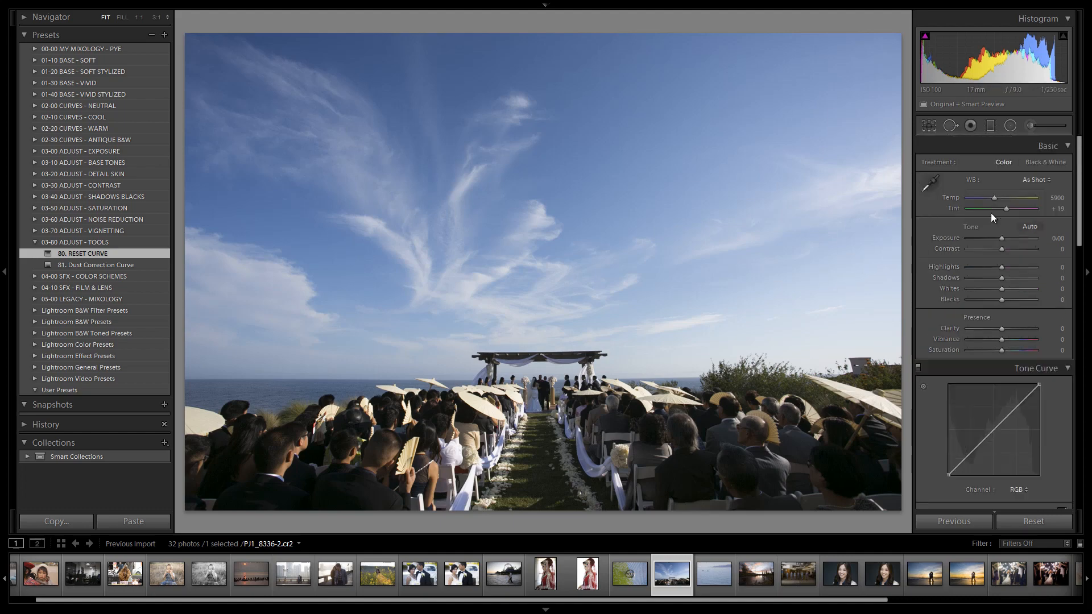
Try darkening the photo with a lower exposure and reset Exposure to 0.00.
{"action": "left_click_drag", "start_coordinate": [998, 238], "coordinate": [1017, 241]}
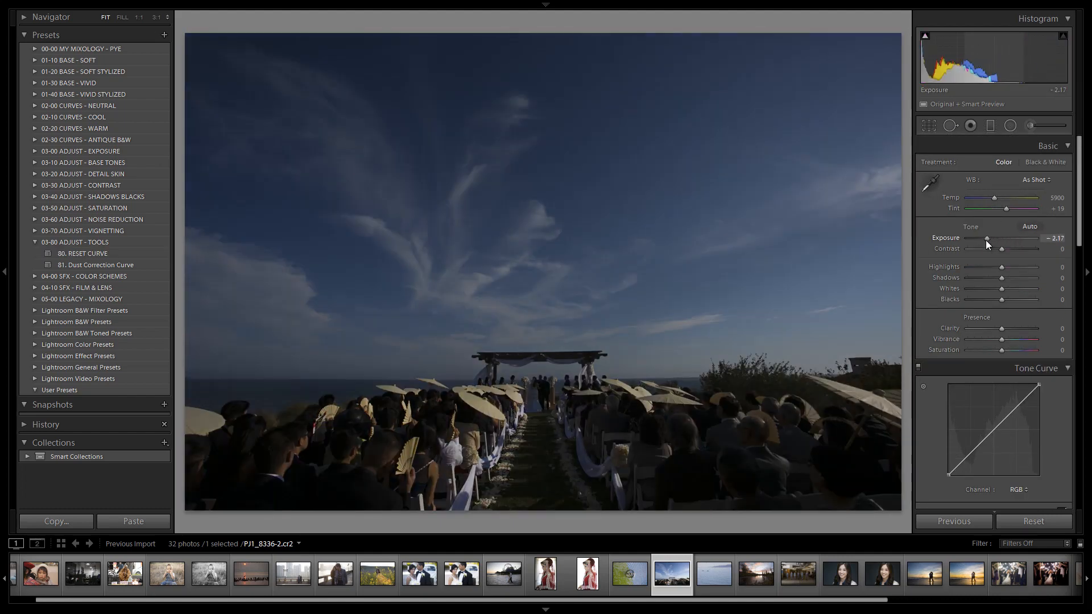
{"action": "double_click", "coordinate": [985, 240]}
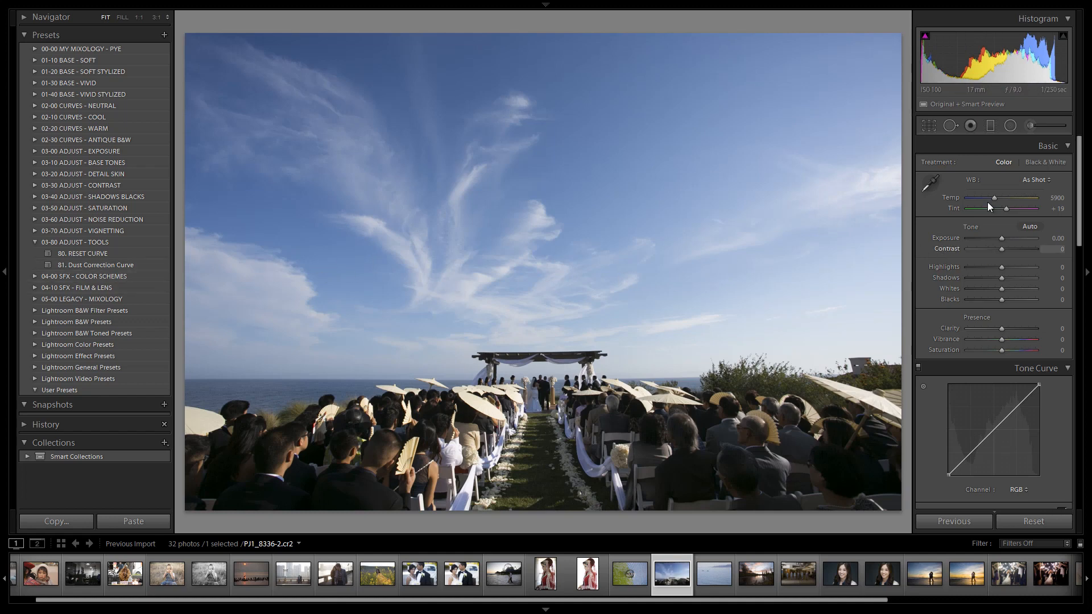
Check the sky for spots with the Spot Removal tool's Visualize Spots view and adjust its threshold slightly.
{"action": "left_click", "coordinate": [945, 125]}
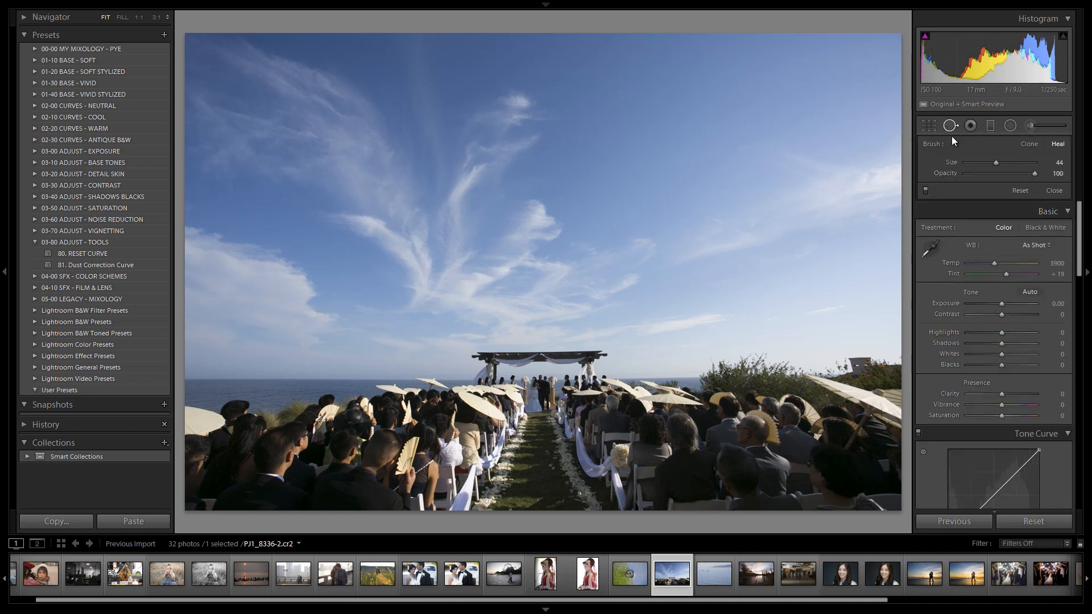
{"action": "key", "text": "a"}
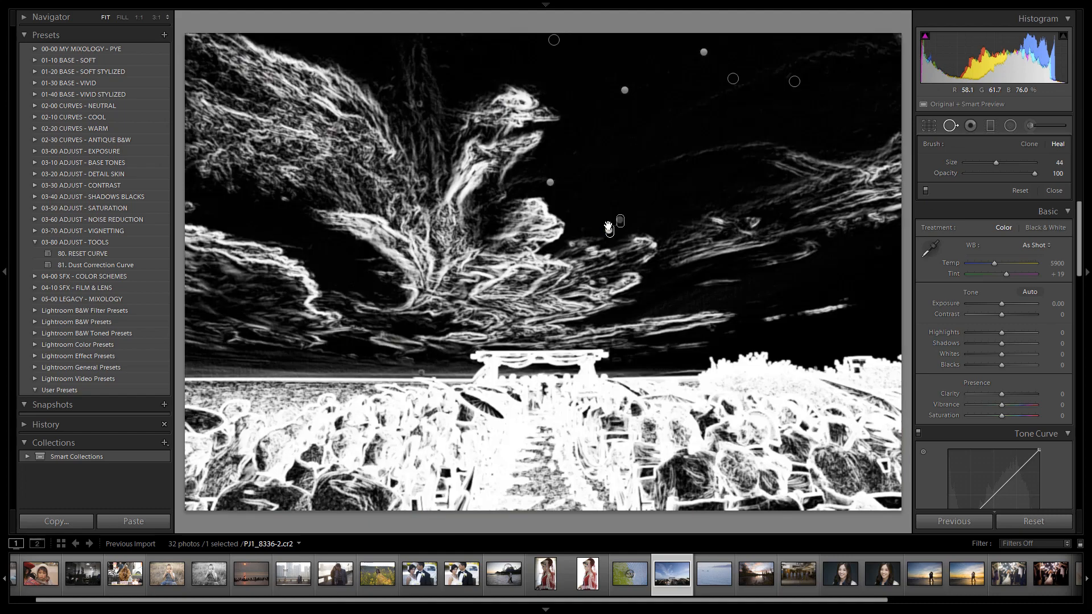
{"action": "key", "text": "t"}
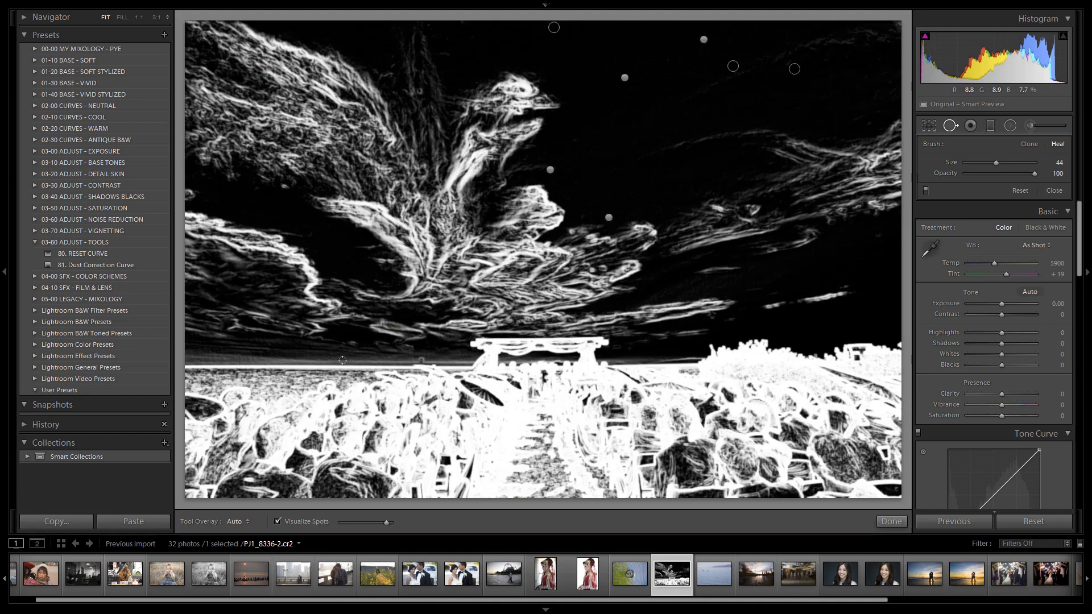
{"action": "mouse_move", "coordinate": [377, 520]}
{"action": "left_mouse_down"}
{"action": "mouse_move", "coordinate": [346, 522]}
{"action": "mouse_move", "coordinate": [394, 528]}
{"action": "mouse_move", "coordinate": [384, 529]}
{"action": "left_mouse_up"}
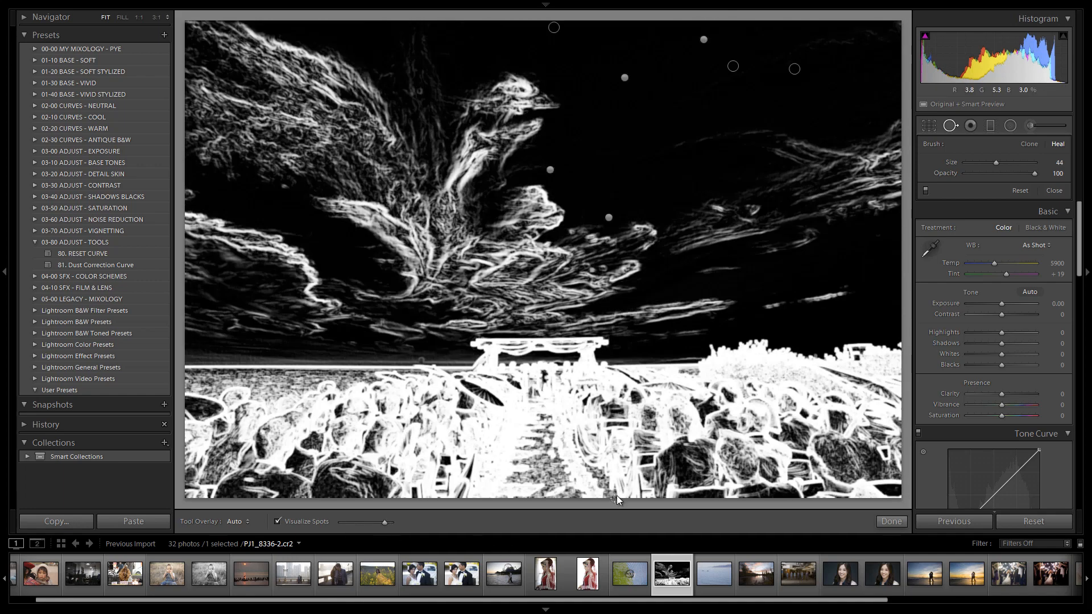
{"action": "key", "text": "a"}
{"action": "key", "text": "q"}
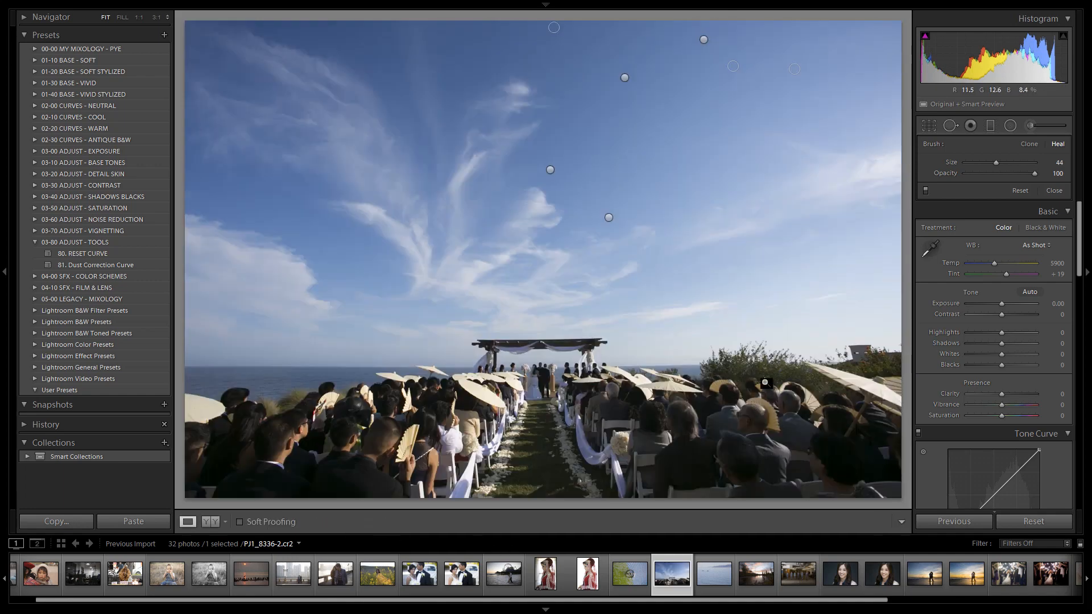
Inspect the sky at 1:1 for leftover dust using the 81. Dust Correction Curve preset, and apply 80. RESET CURVE.
{"action": "left_click", "coordinate": [125, 265]}
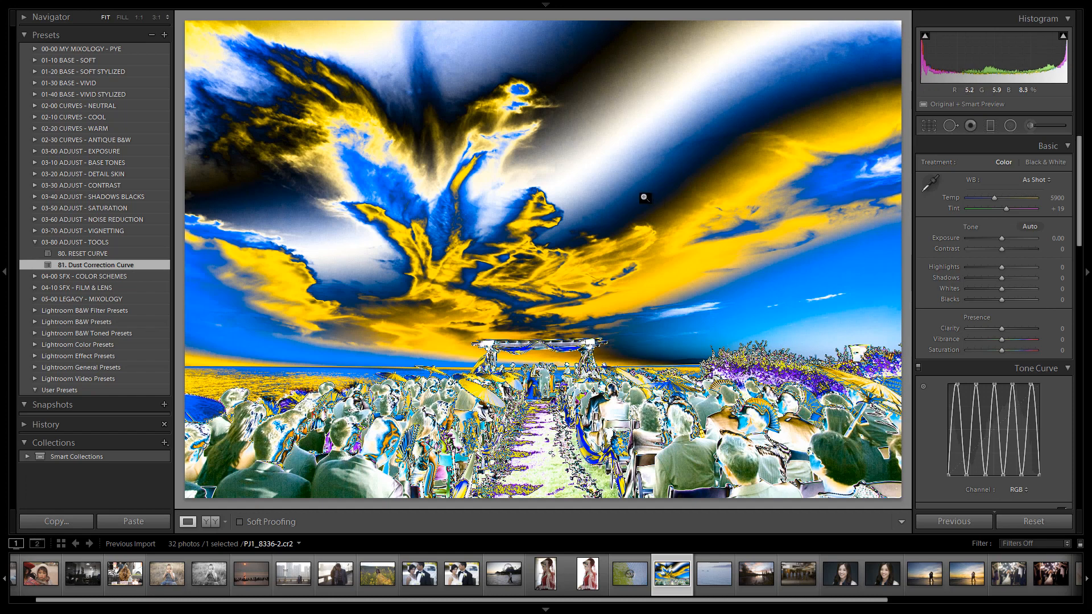
{"action": "left_click", "coordinate": [596, 126]}
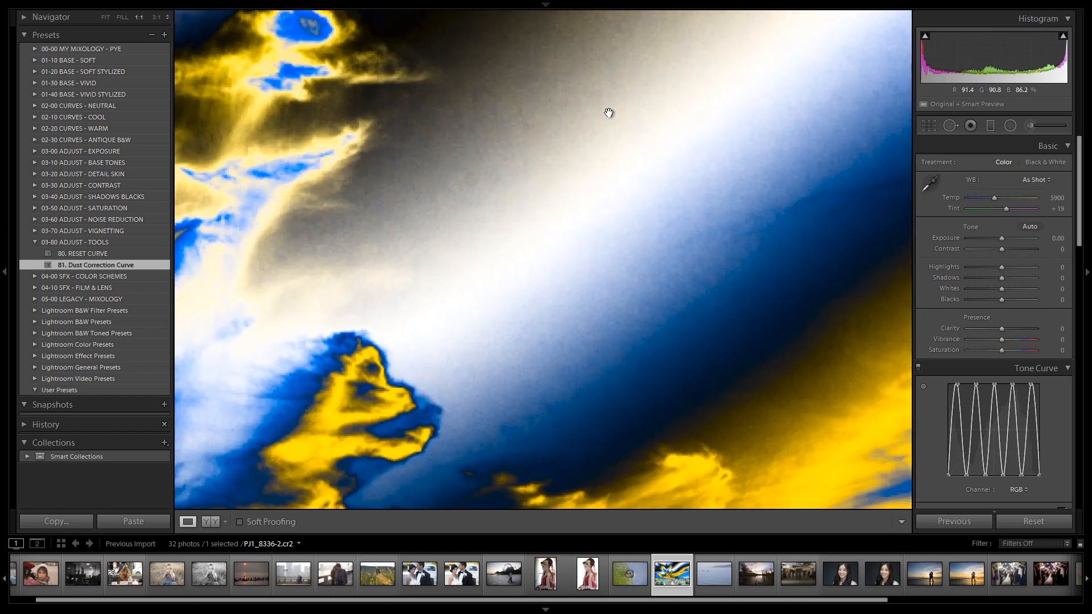
{"action": "left_click_drag", "start_coordinate": [526, 127], "coordinate": [800, 207]}
{"action": "left_click_drag", "start_coordinate": [587, 259], "coordinate": [545, 208]}
{"action": "left_click", "coordinate": [684, 261]}
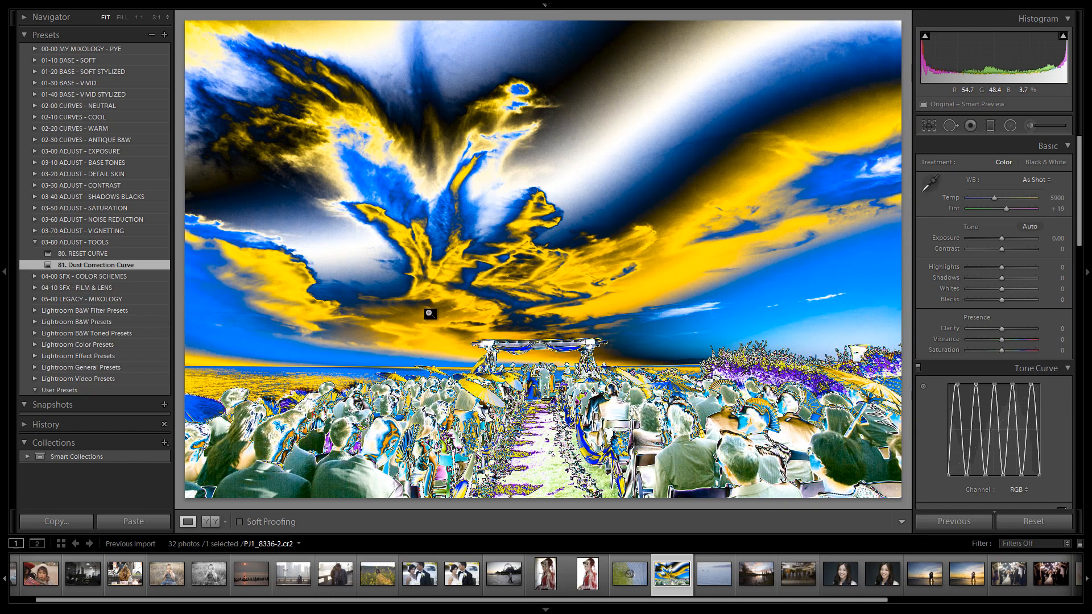
{"action": "left_click", "coordinate": [59, 253]}
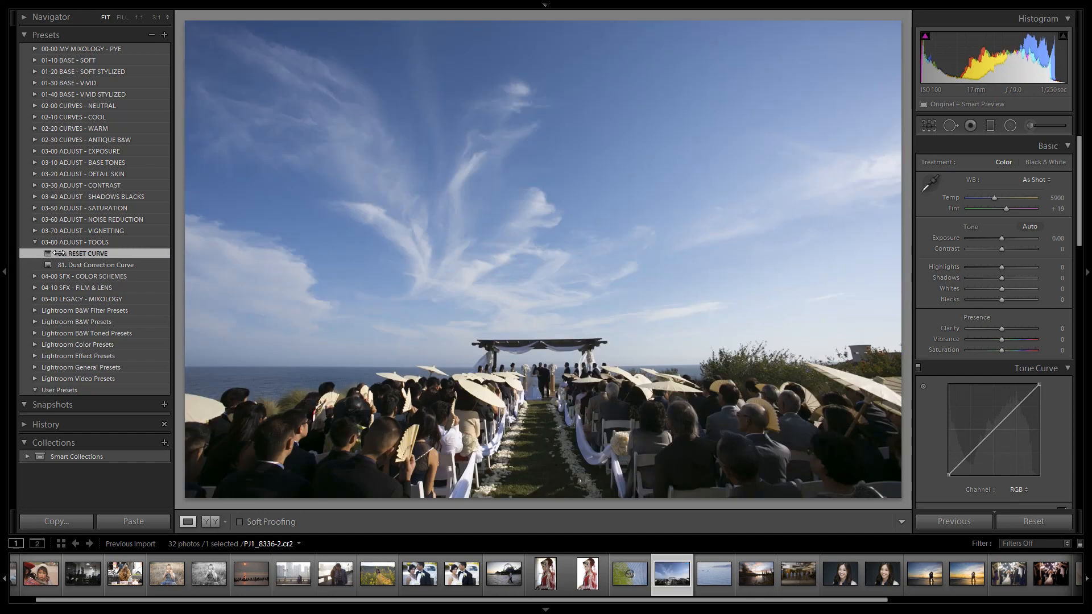
Try the 01-10 BASE - SOFT presets HDR Light, Medium, Heavy and Max - Skin Desat one after another.
{"action": "left_click", "coordinate": [35, 243]}
{"action": "left_click", "coordinate": [33, 61]}
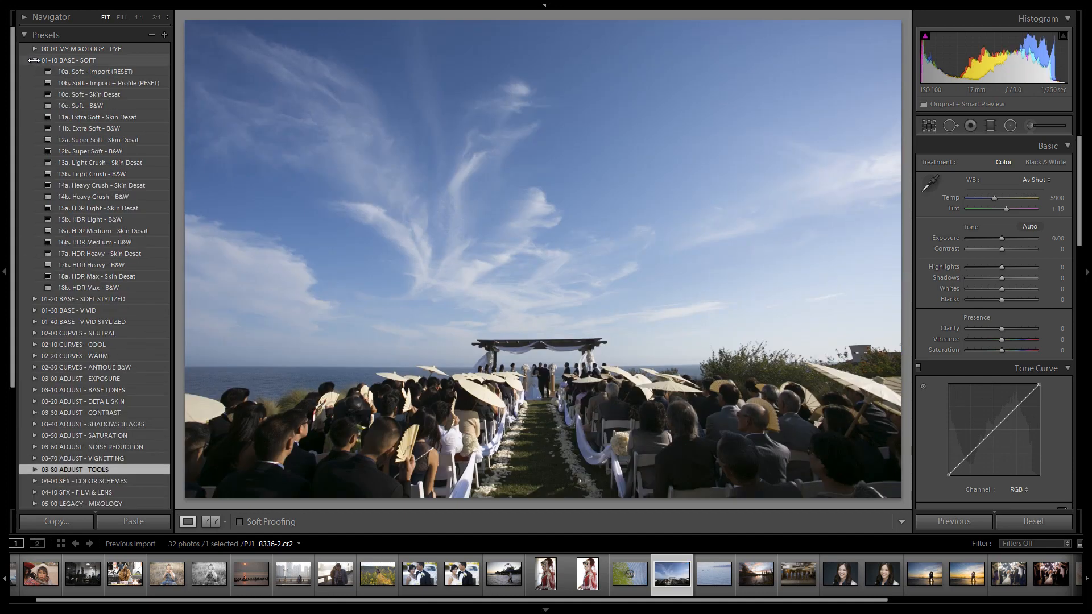
{"action": "left_click", "coordinate": [135, 209]}
{"action": "left_click", "coordinate": [127, 230]}
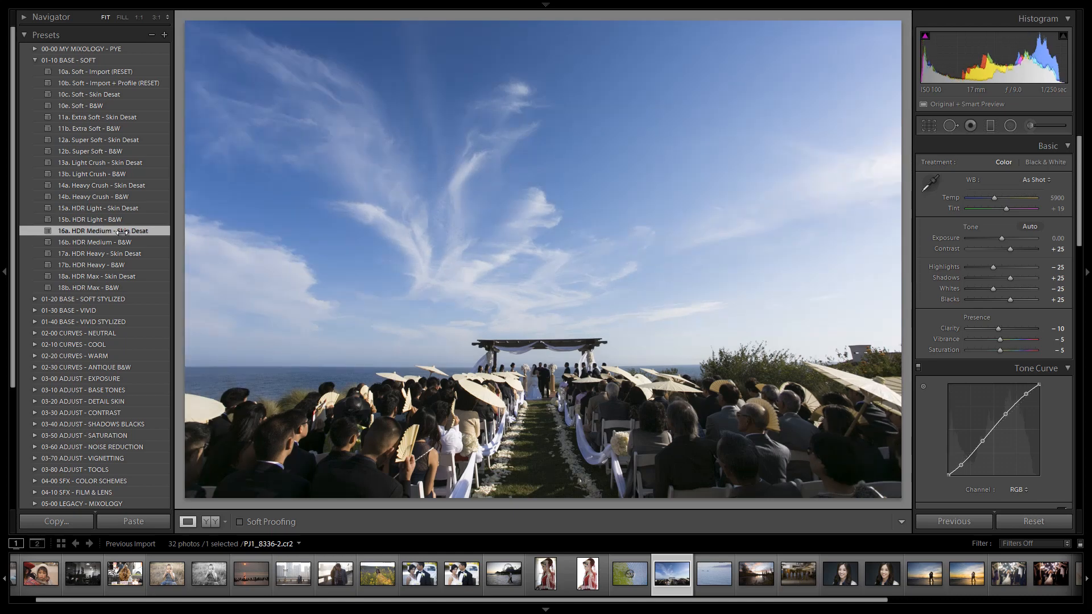
{"action": "left_click", "coordinate": [120, 253]}
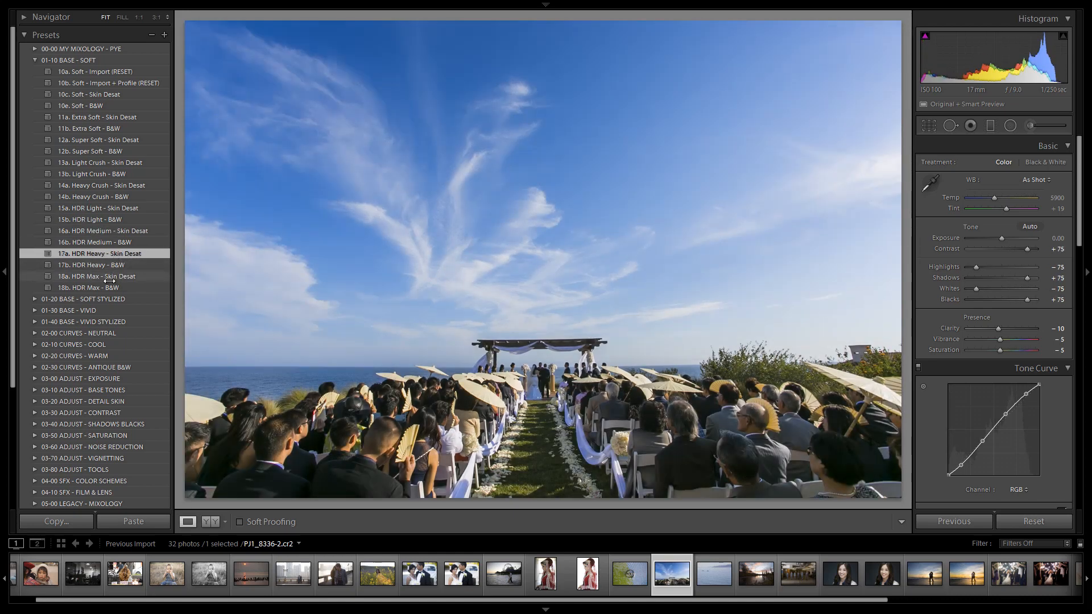
{"action": "left_click", "coordinate": [142, 277]}
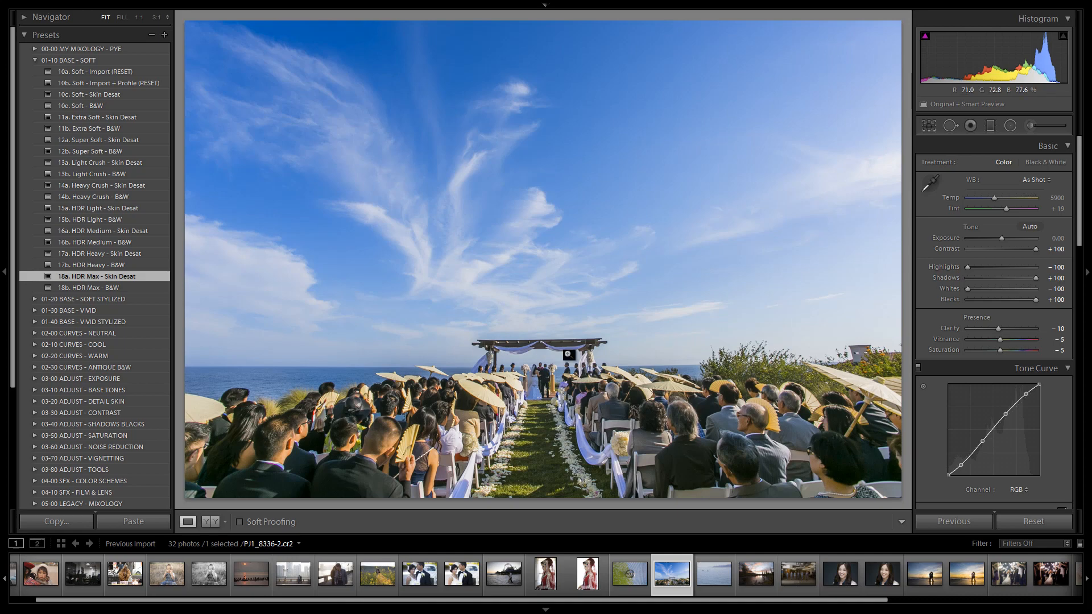
Try the 01-30 BASE - VIVID presets 33a. HDR Medium, 34a. HDR Heavy and 35a. HDR Max - Color on the photo.
{"action": "left_click", "coordinate": [36, 309]}
{"action": "scroll", "coordinate": [83, 284], "scroll_direction": "down", "scroll_amount": 5}
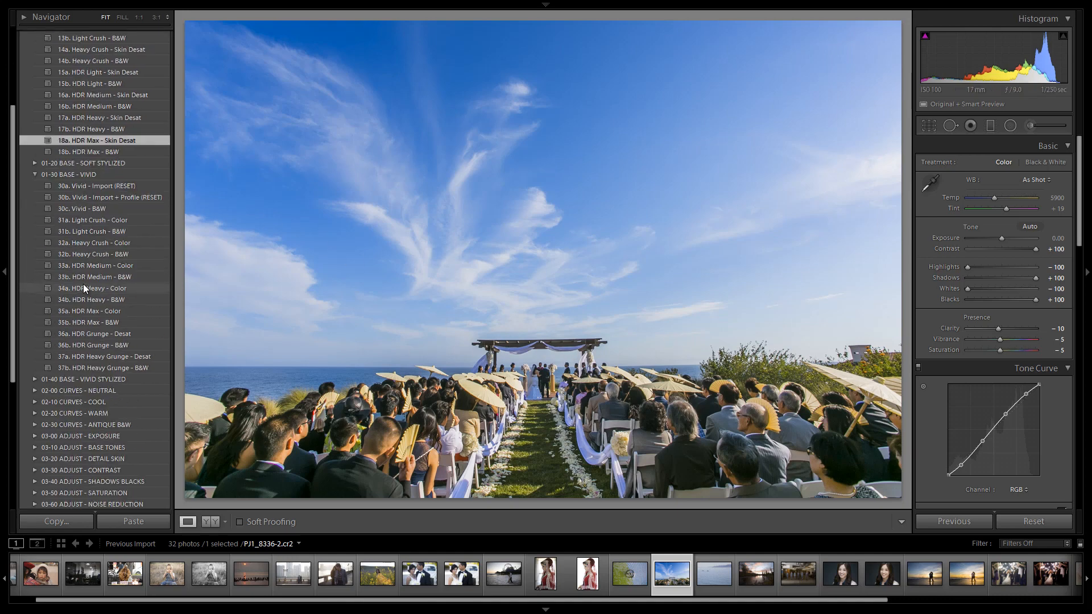
{"action": "scroll", "coordinate": [94, 244], "scroll_direction": "up", "scroll_amount": 3}
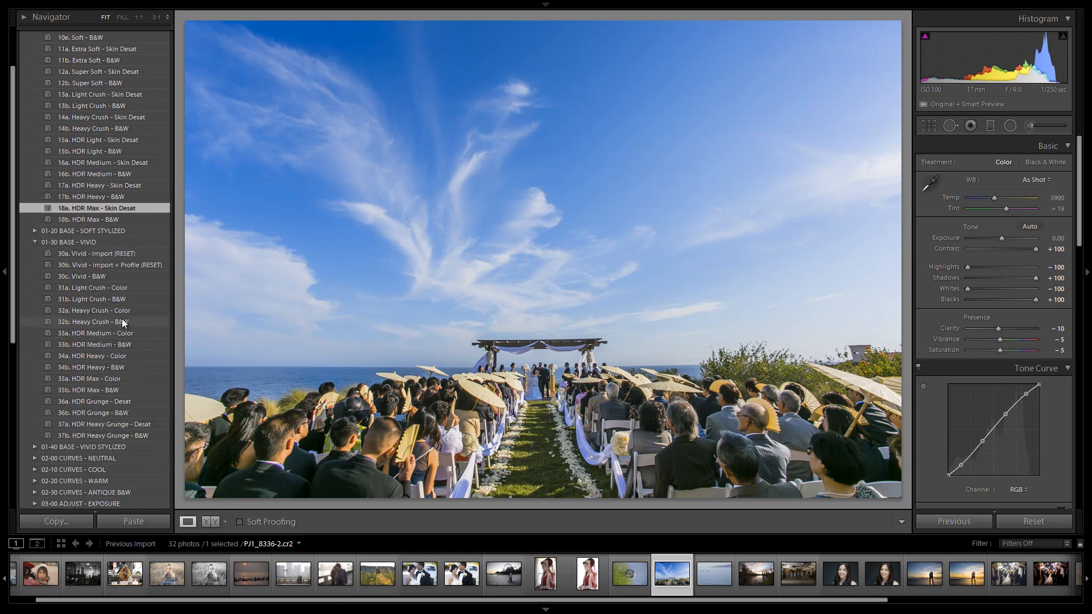
{"action": "left_click", "coordinate": [104, 333]}
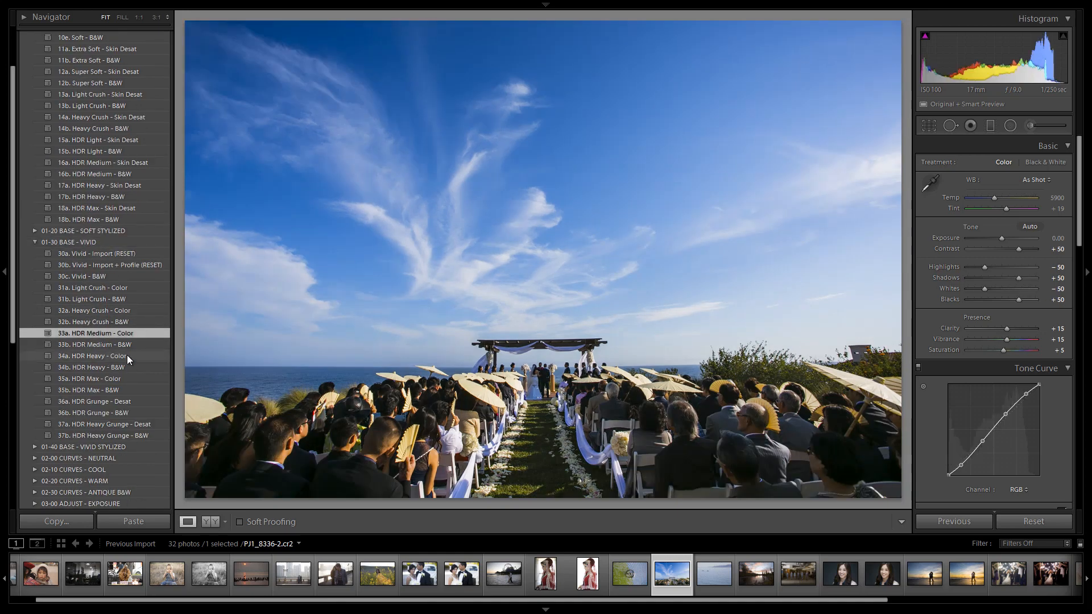
{"action": "left_click", "coordinate": [114, 355]}
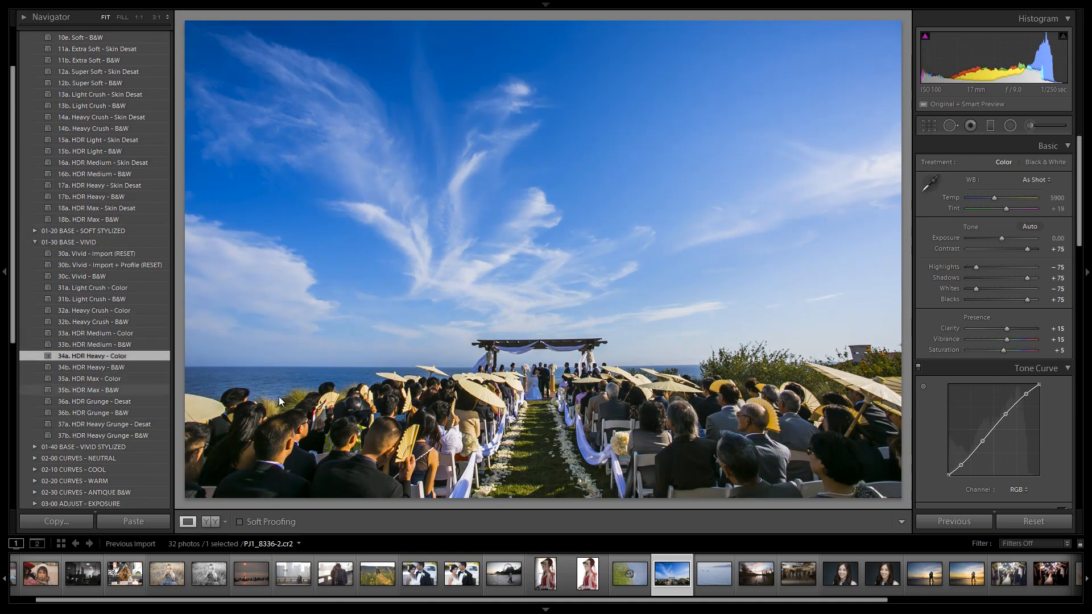
{"action": "left_click", "coordinate": [118, 377]}
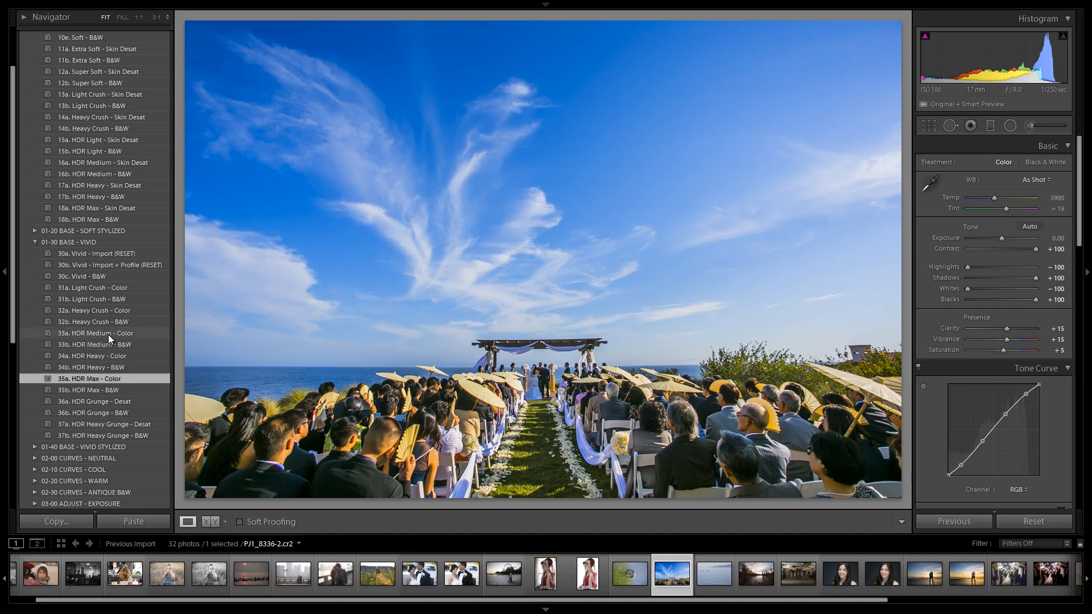
{"action": "scroll", "coordinate": [104, 268], "scroll_direction": "up", "scroll_amount": 3}
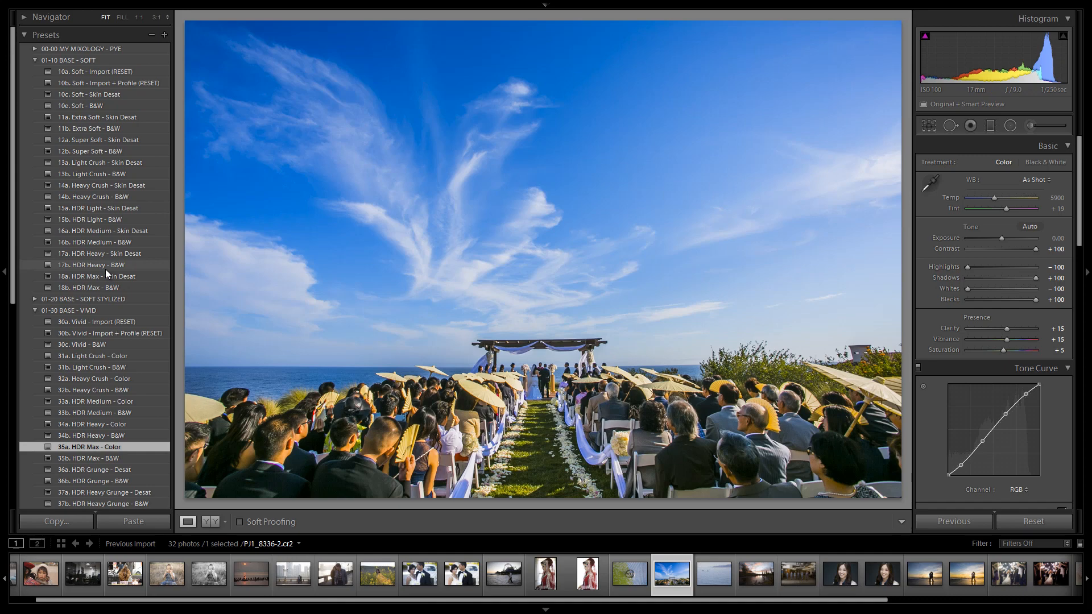
Collapse the 01-30 BASE - VIVID presets and apply 17a. HDR Heavy - Skin Desat from 01-10 BASE - SOFT.
{"action": "left_click", "coordinate": [34, 310]}
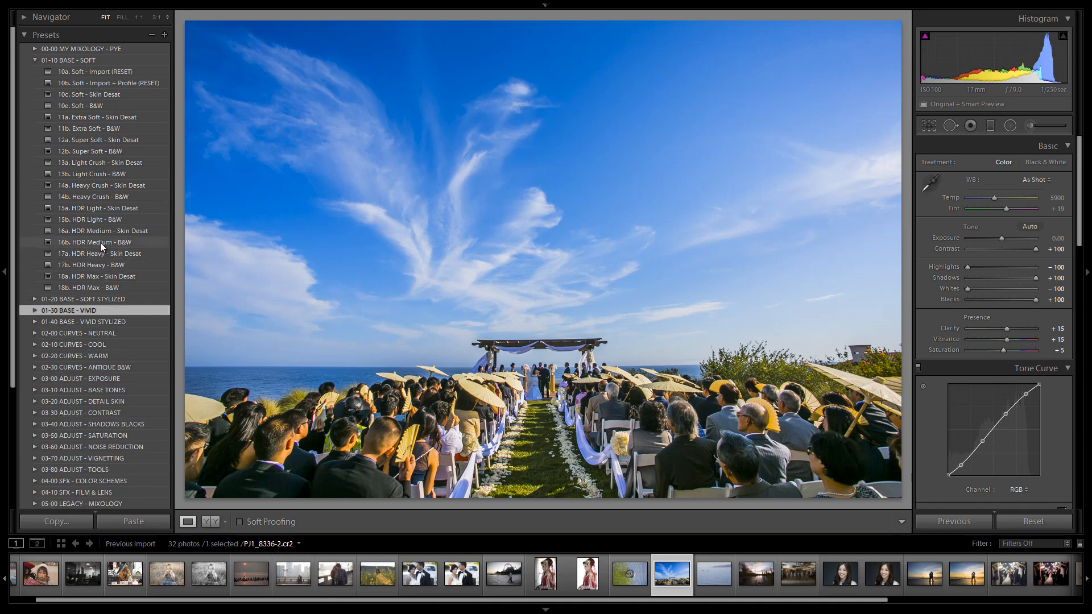
{"action": "left_click", "coordinate": [128, 231]}
{"action": "left_click", "coordinate": [137, 255]}
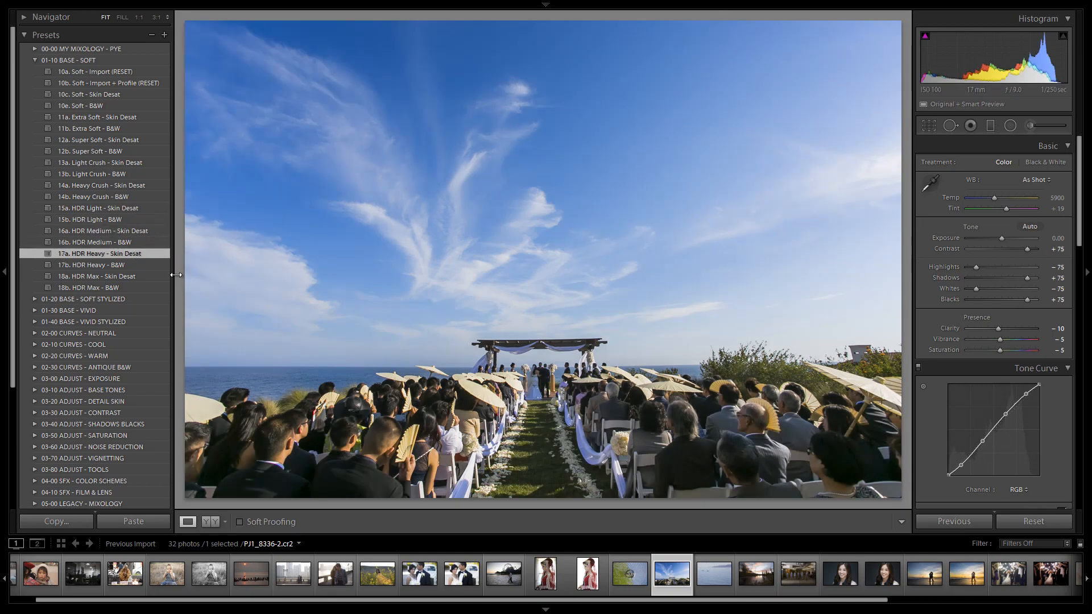
Straighten the horizon by rotating the crop to an angle of 0.60 and apply the crop.
{"action": "key", "text": "r"}
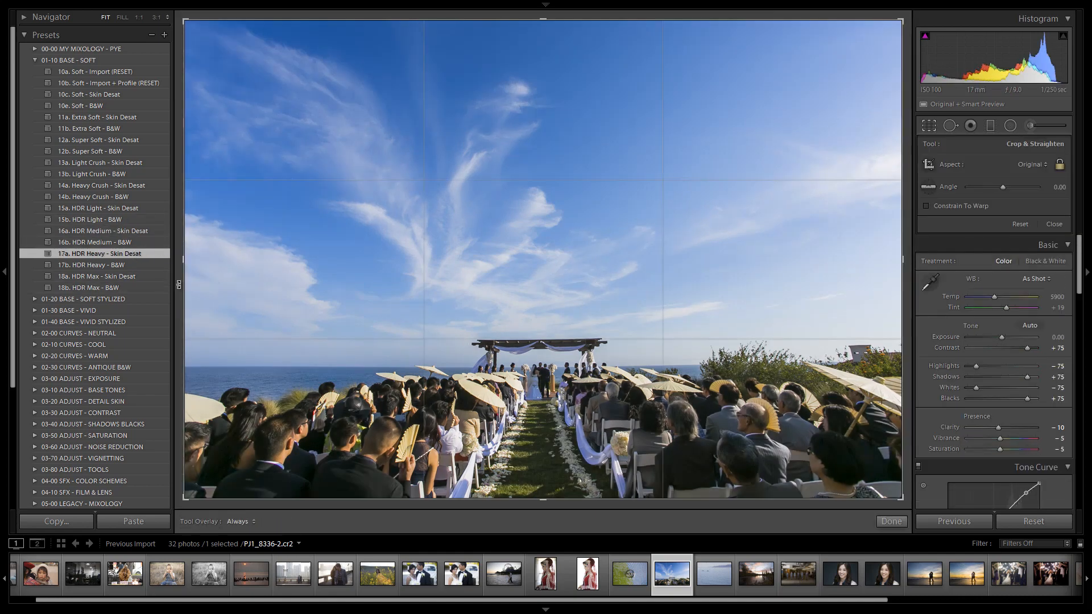
{"action": "key", "text": "o"}
{"action": "left_click_drag", "start_coordinate": [178, 284], "coordinate": [176, 280]}
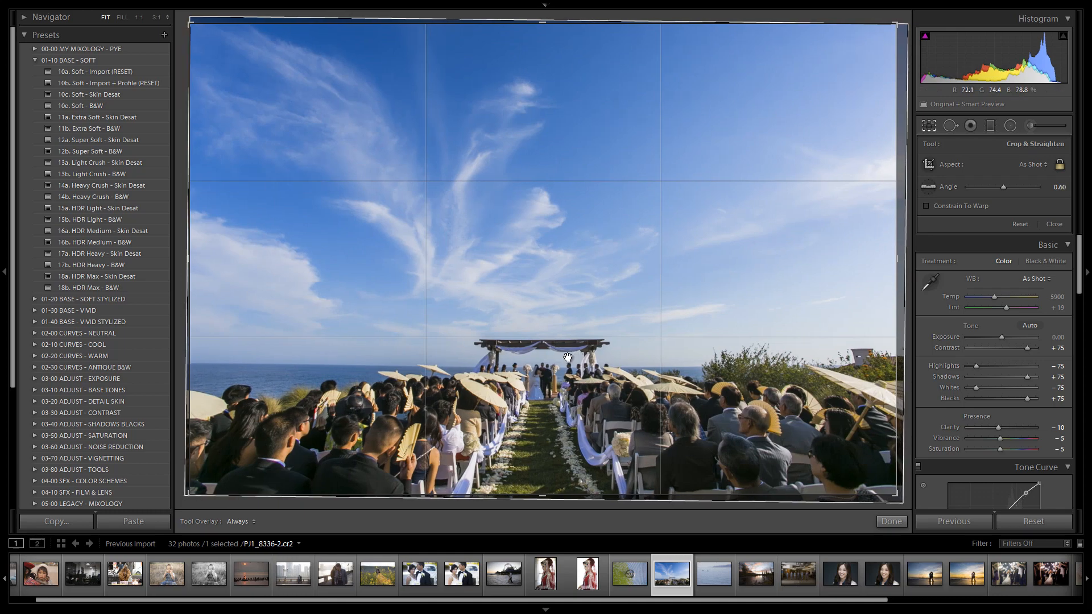
{"action": "key", "text": "Return"}
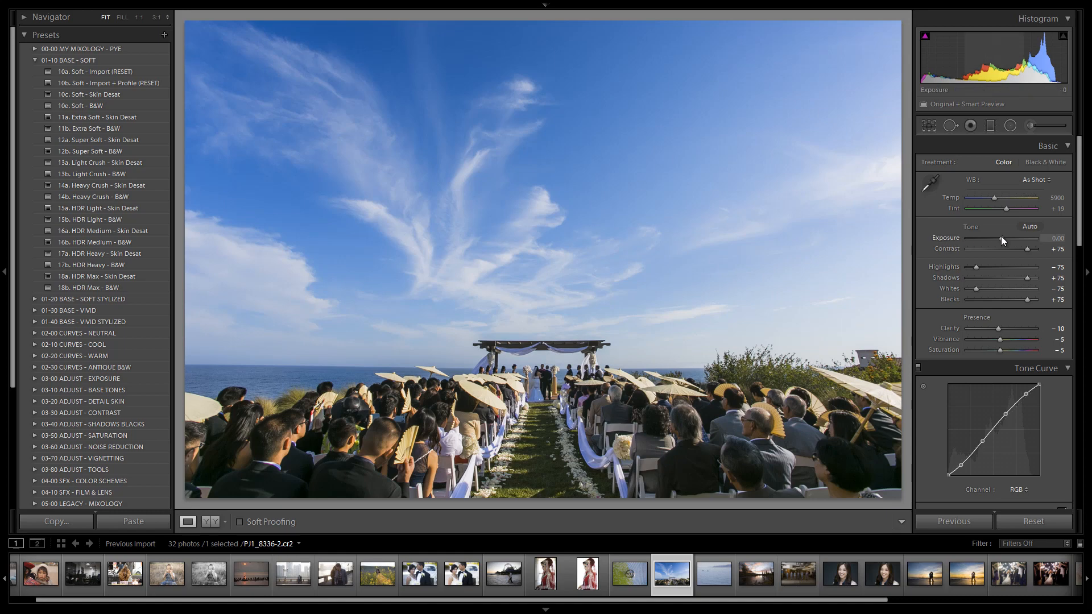
Try an exposure of -0.20 on the photo and return it to 0.00.
{"action": "key", "text": "Down"}
{"action": "key", "text": "Down"}
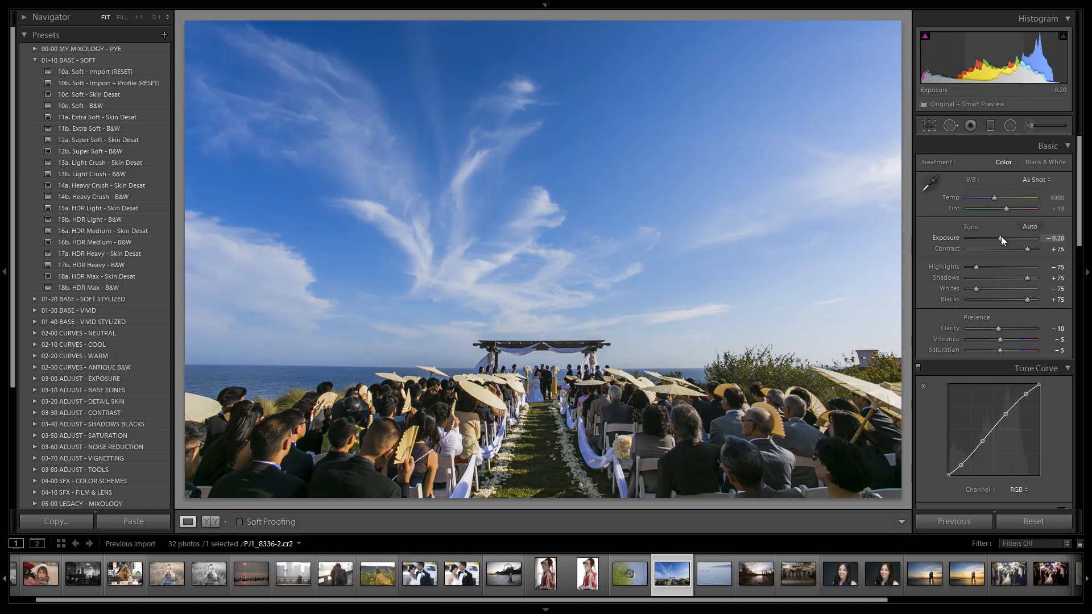
{"action": "key", "text": "Up"}
{"action": "key", "text": "Up"}
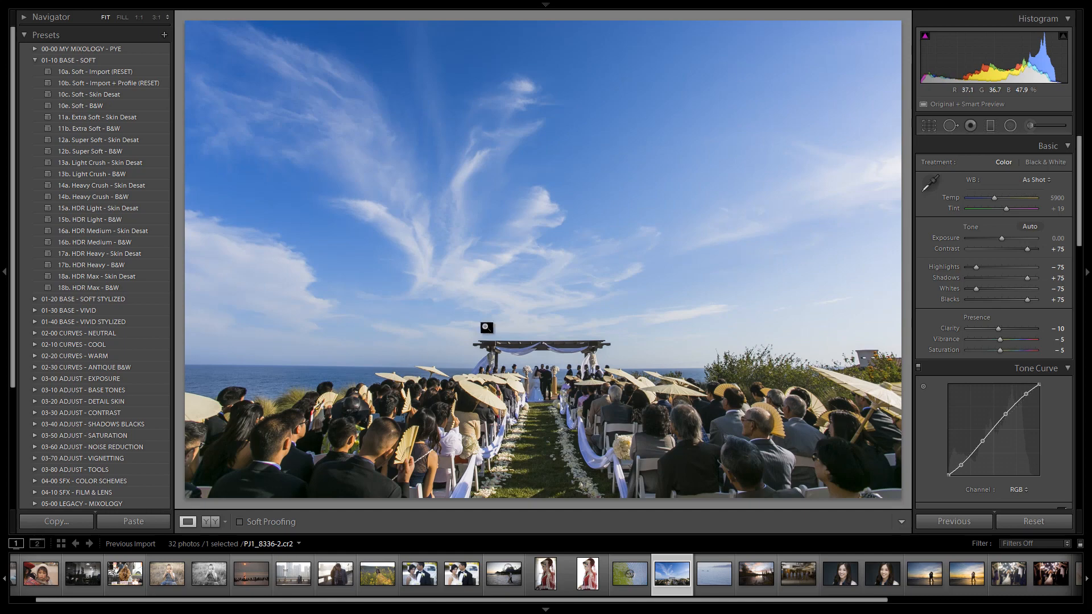
Compare the edited photo with its original version by switching repeatedly between the before and after views.
{"action": "key", "text": "backslash"}
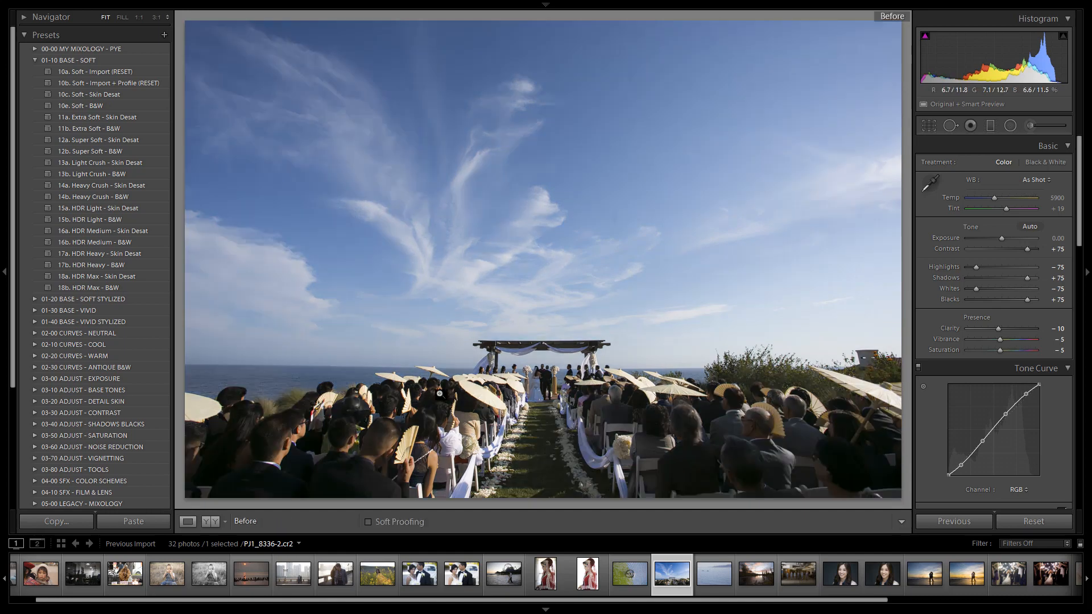
{"action": "key", "text": "backslash"}
{"action": "key", "text": "backslash"}
{"action": "key", "text": "backslash"}
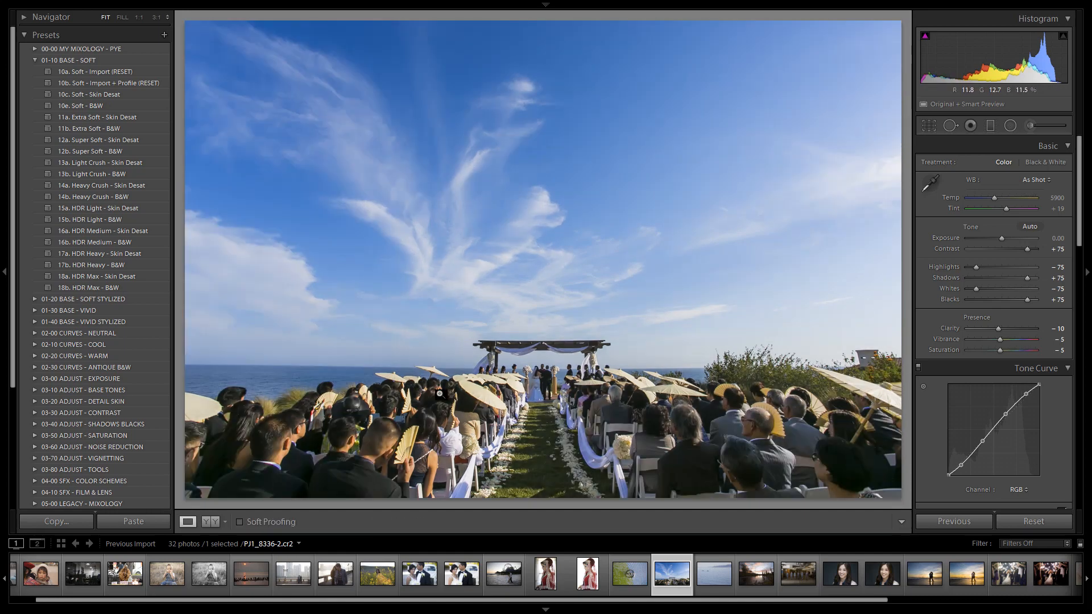
{"action": "key", "text": "backslash"}
{"action": "key", "text": "backslash"}
{"action": "key", "text": "backslash"}
{"action": "key", "text": "backslash"}
{"action": "key", "text": "backslash"}
{"action": "key", "text": "backslash"}
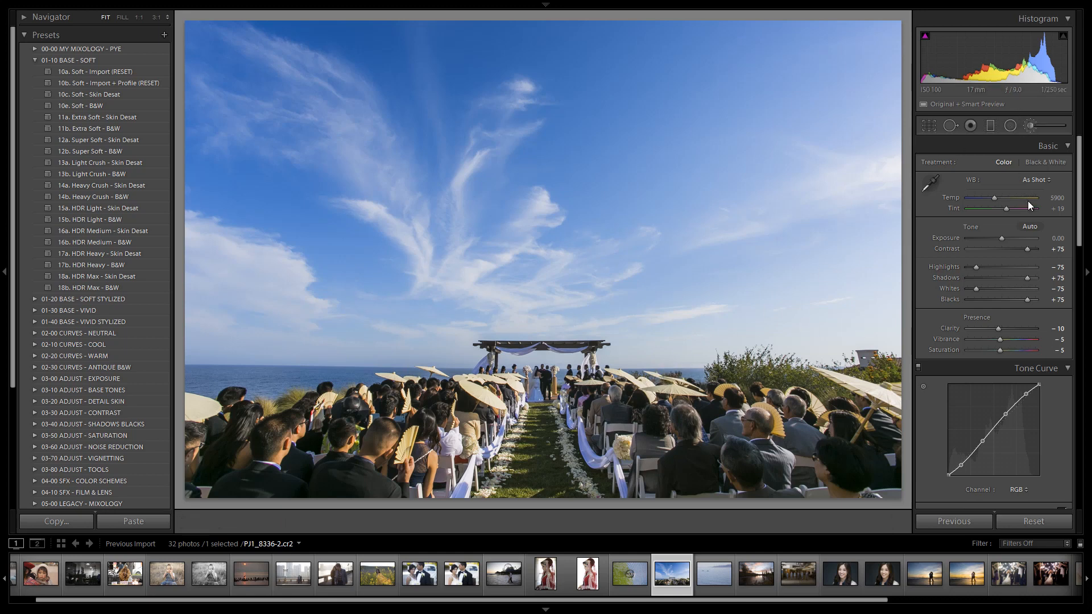
Warm the white balance slightly by setting the temperature to 6100.
{"action": "left_click", "coordinate": [1030, 125]}
{"action": "left_click", "coordinate": [1029, 129]}
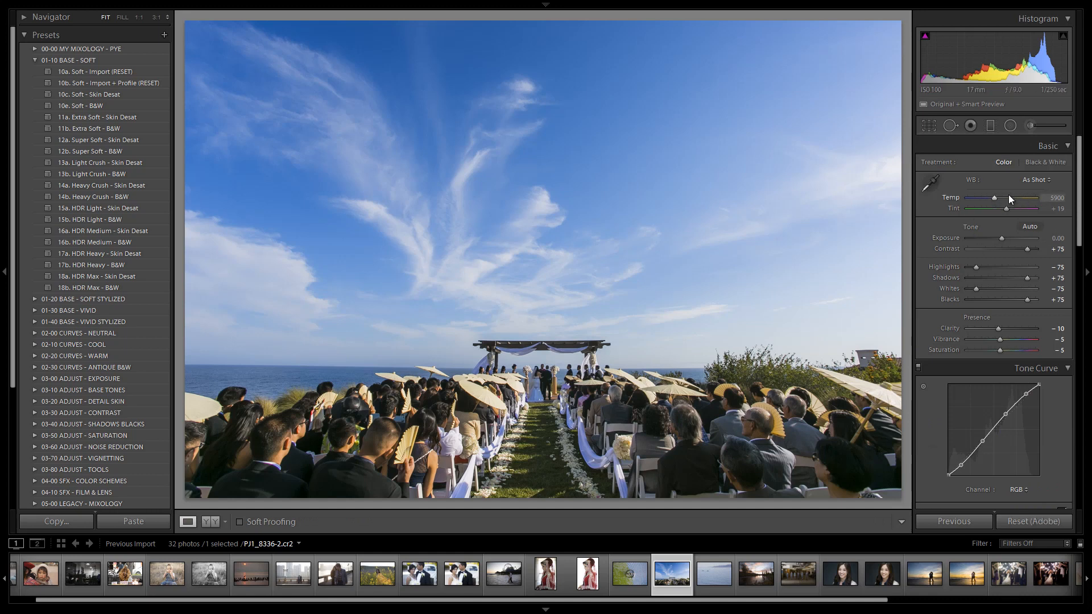
{"action": "scroll", "coordinate": [1008, 194], "scroll_direction": "up", "scroll_amount": 2}
{"action": "scroll", "coordinate": [1008, 197], "scroll_direction": "up", "scroll_amount": 2}
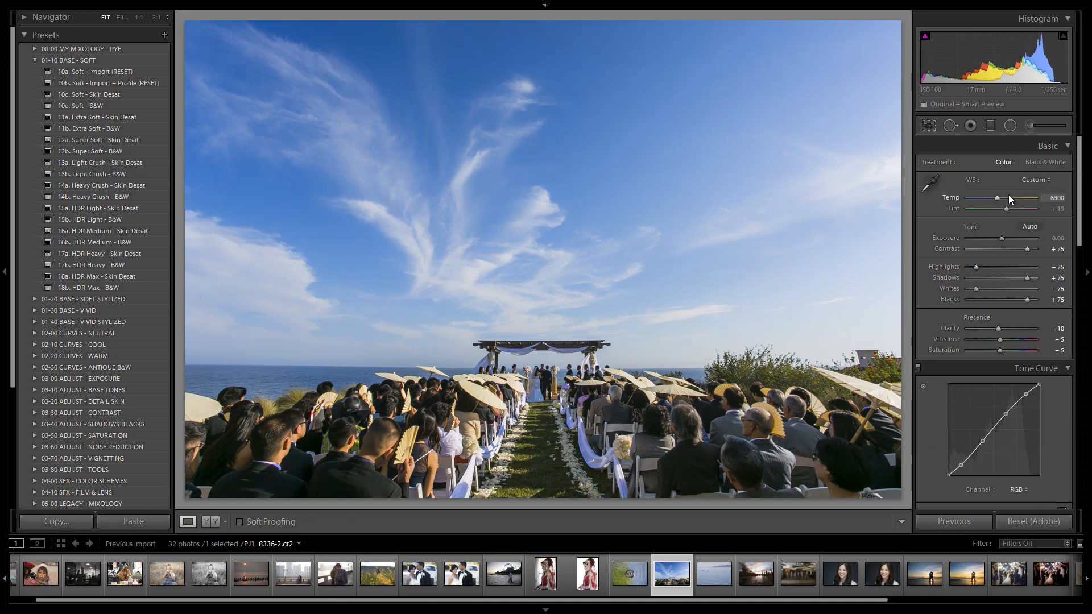
{"action": "scroll", "coordinate": [1008, 196], "scroll_direction": "down", "scroll_amount": 2}
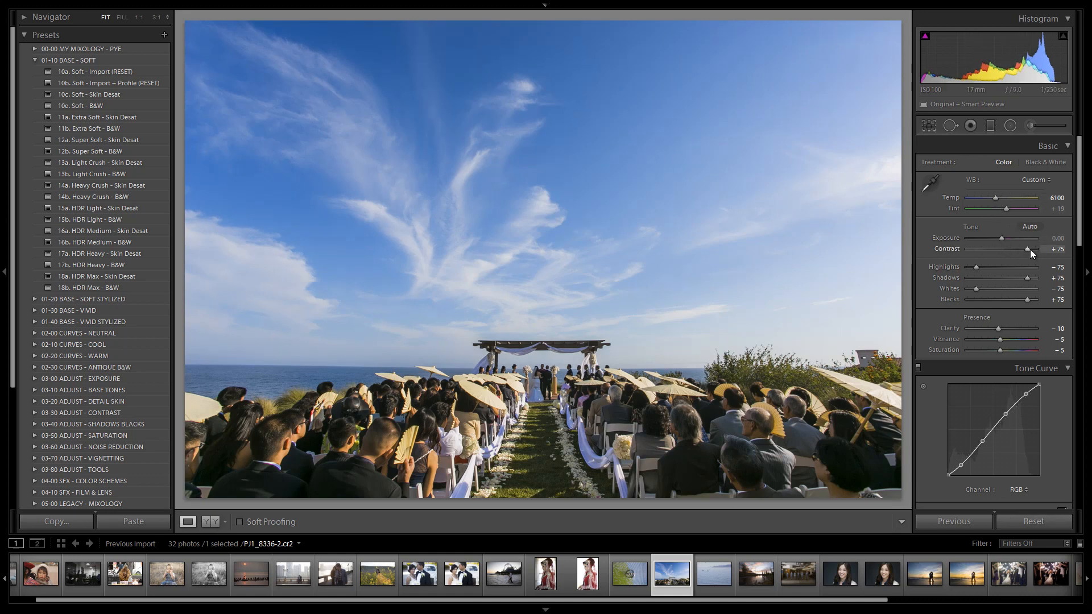
{"action": "scroll", "coordinate": [1021, 255], "scroll_direction": "down", "scroll_amount": 3}
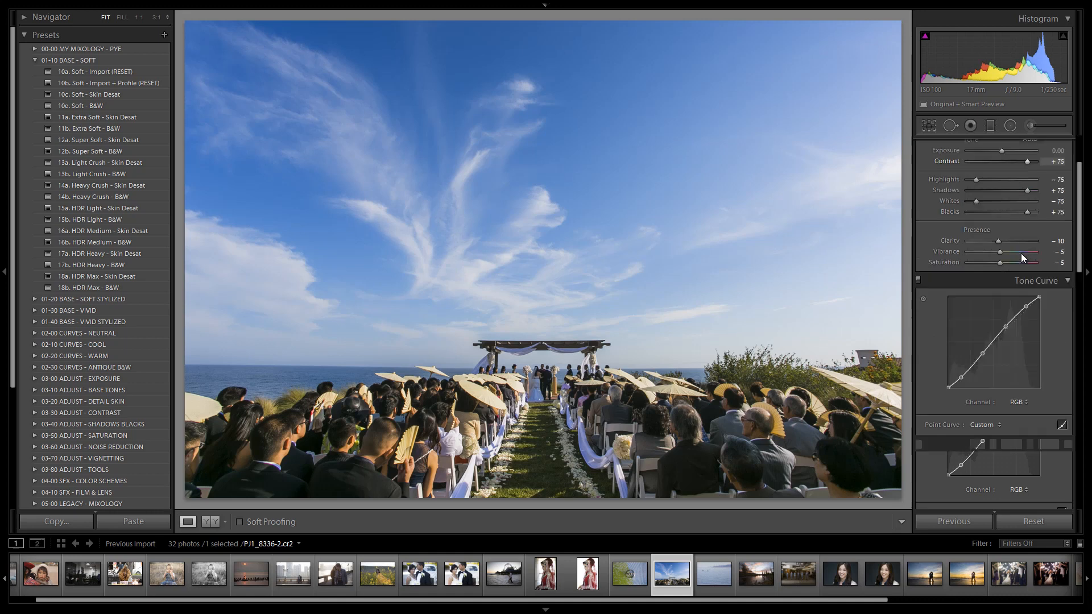
{"action": "scroll", "coordinate": [1020, 219], "scroll_direction": "up", "scroll_amount": 3}
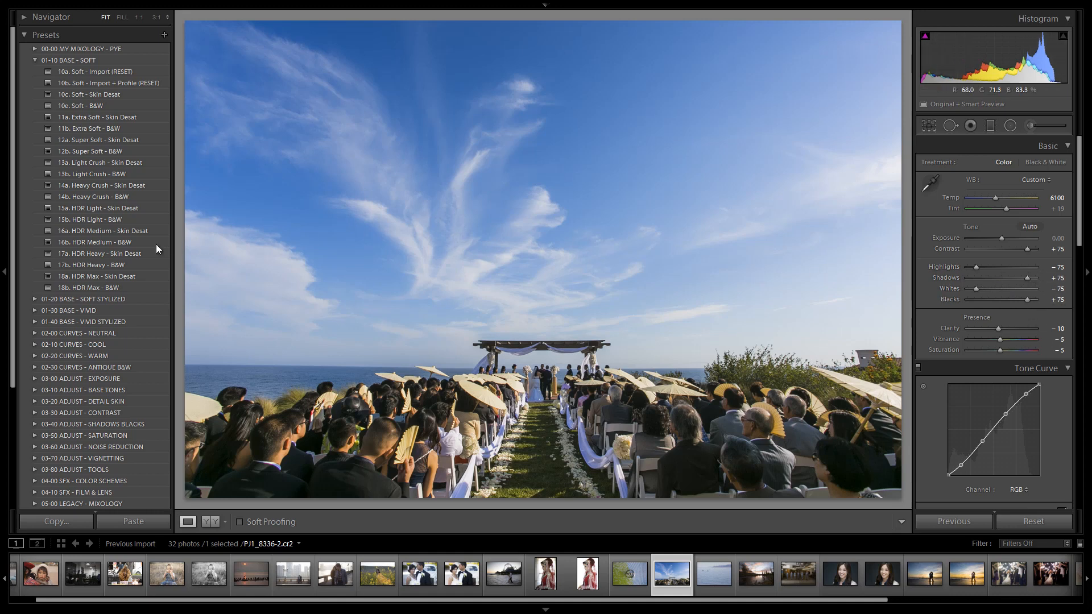
Compare the 16a. HDR Medium, 17a. HDR Heavy and 18a. HDR Max - Skin Desat presets, ending on 17a.
{"action": "left_click", "coordinate": [135, 231]}
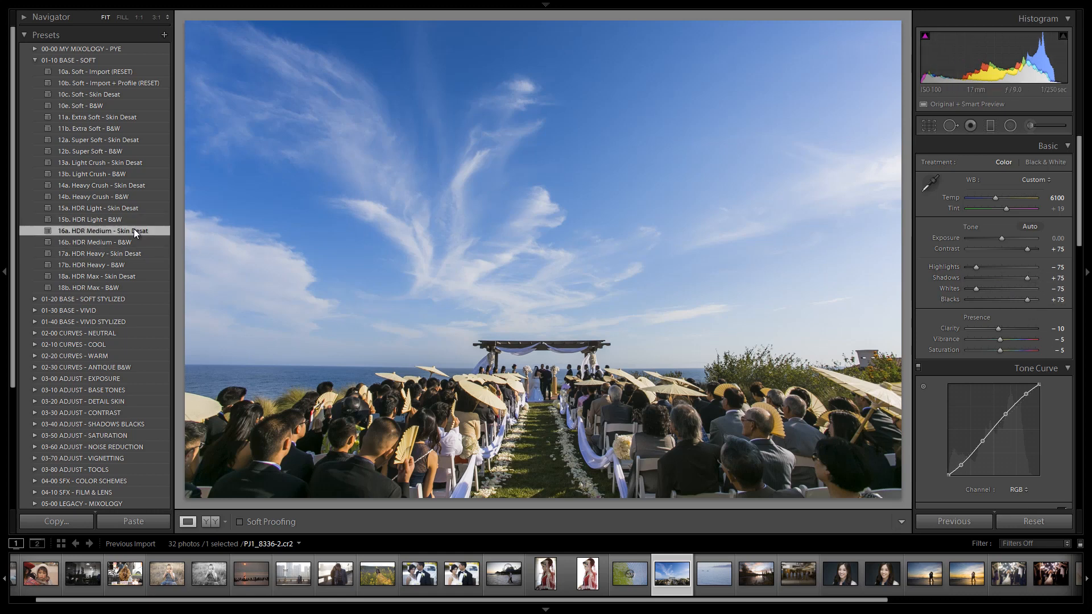
{"action": "left_click", "coordinate": [134, 254]}
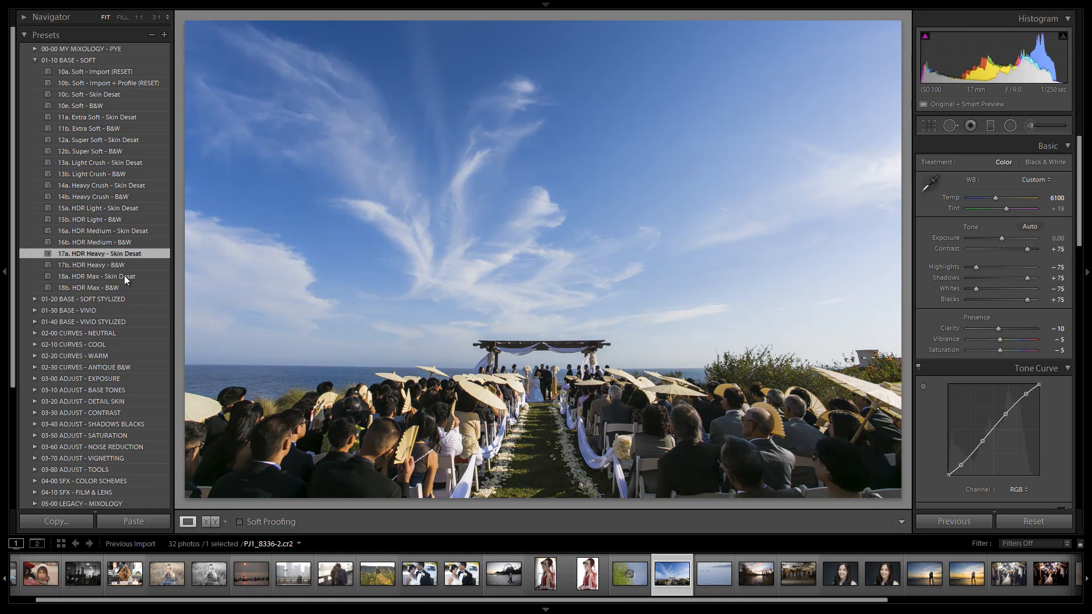
{"action": "left_click", "coordinate": [124, 276]}
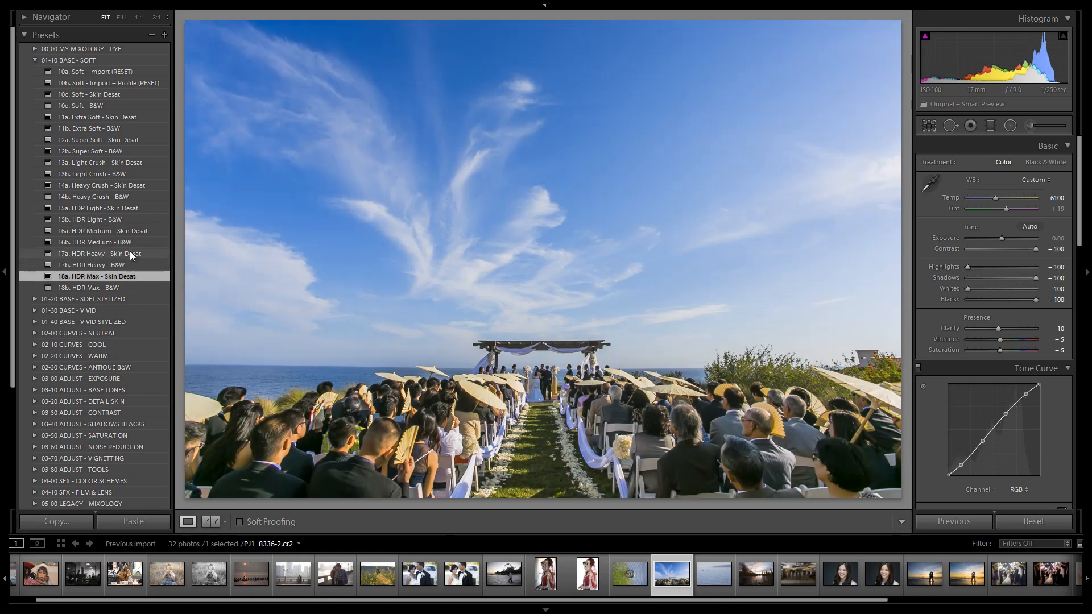
{"action": "left_click", "coordinate": [130, 254]}
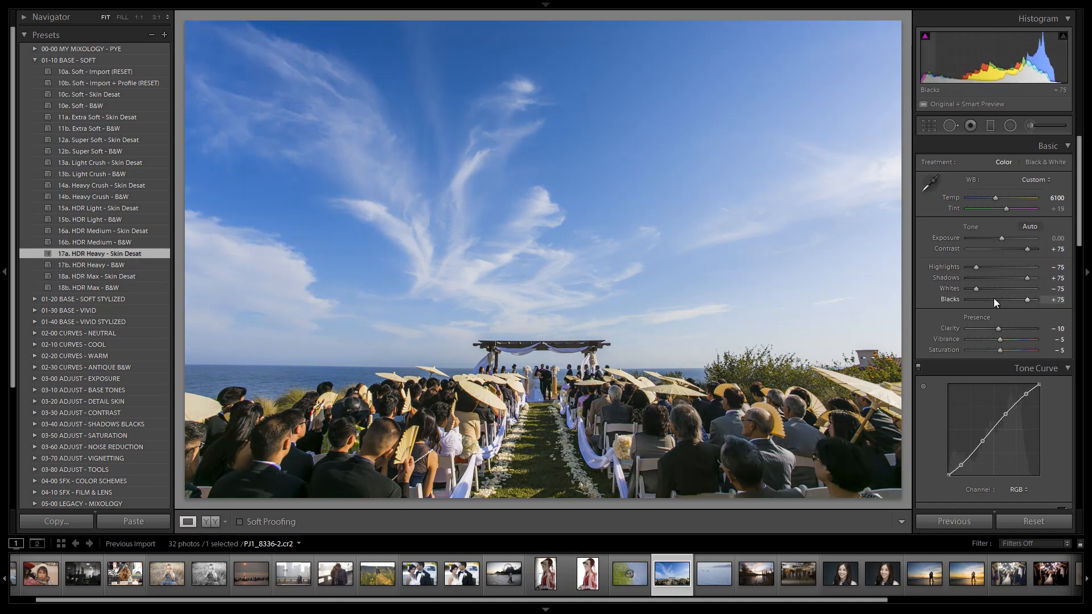
Review the preset's clarity, tone curve, HSL saturation, split toning, sharpening and noise reduction settings.
{"action": "double_click", "coordinate": [998, 328]}
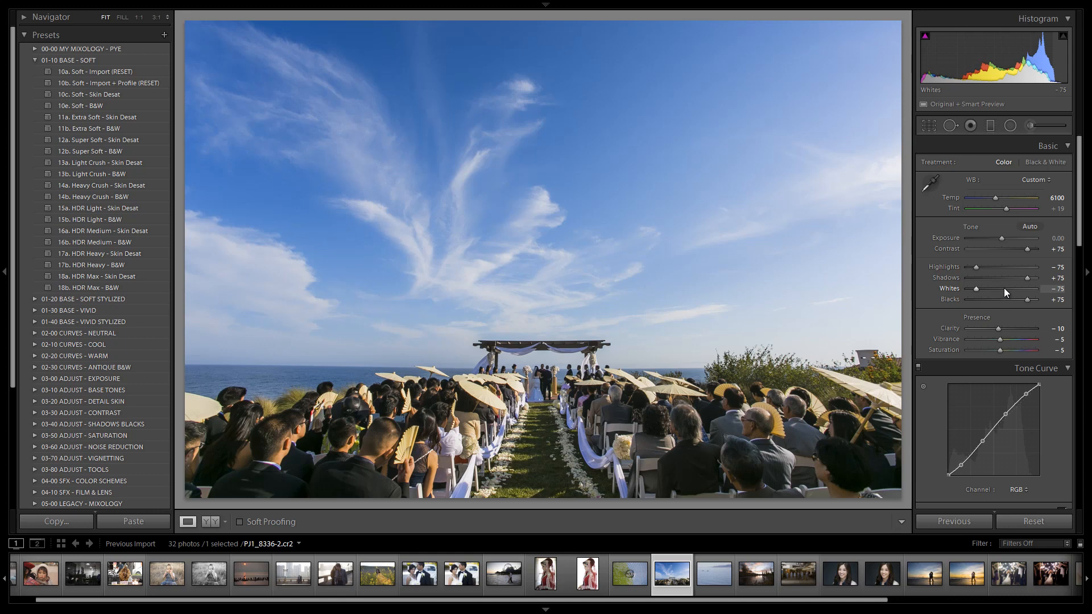
{"action": "scroll", "coordinate": [1004, 288], "scroll_direction": "down", "scroll_amount": 3}
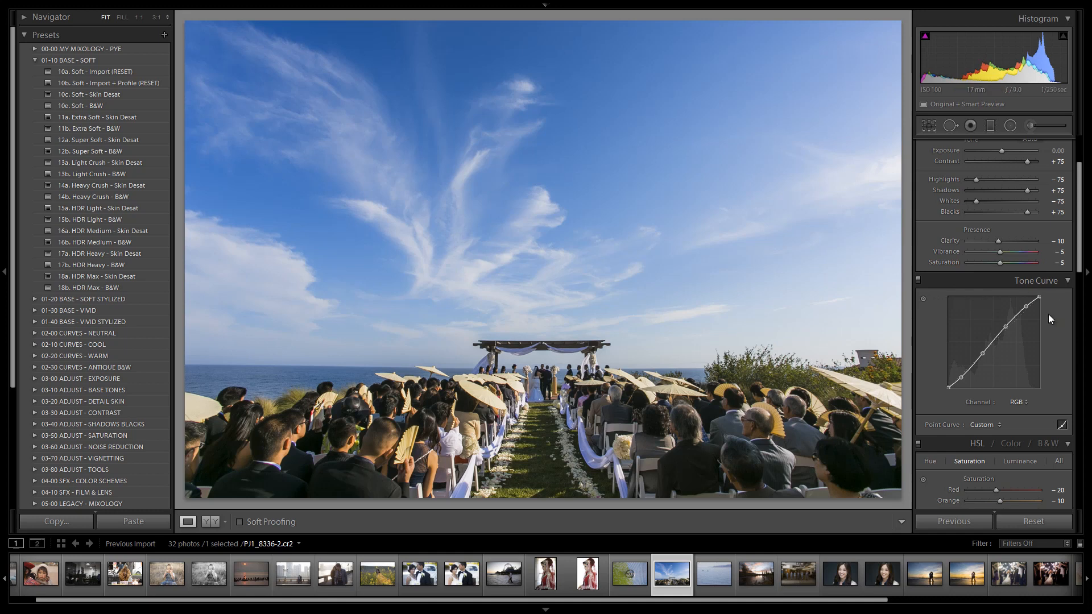
{"action": "scroll", "coordinate": [1049, 315], "scroll_direction": "down", "scroll_amount": 3}
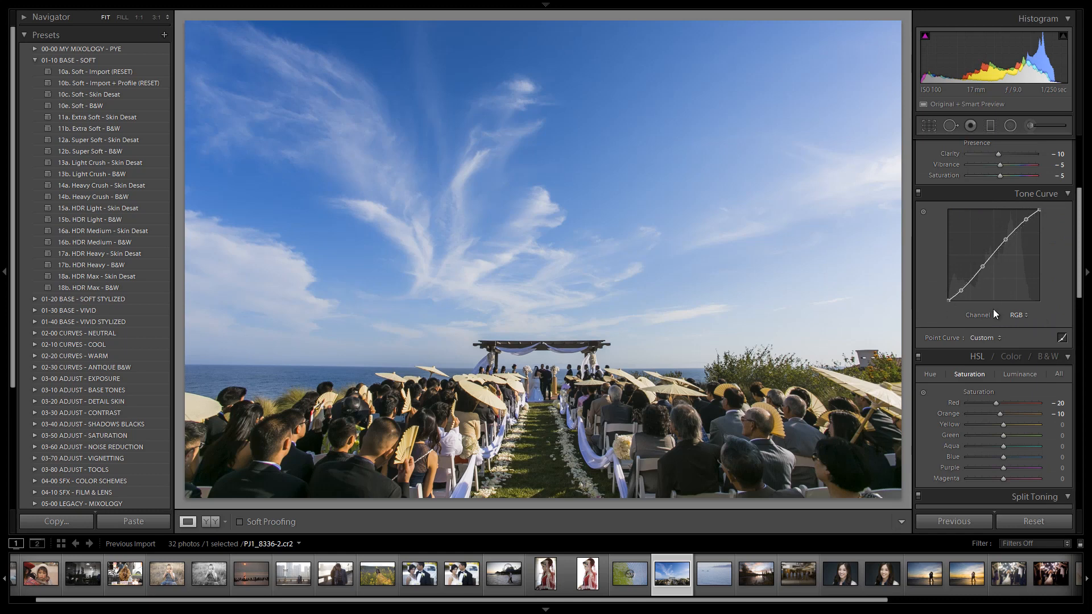
{"action": "scroll", "coordinate": [1033, 307], "scroll_direction": "down", "scroll_amount": 3}
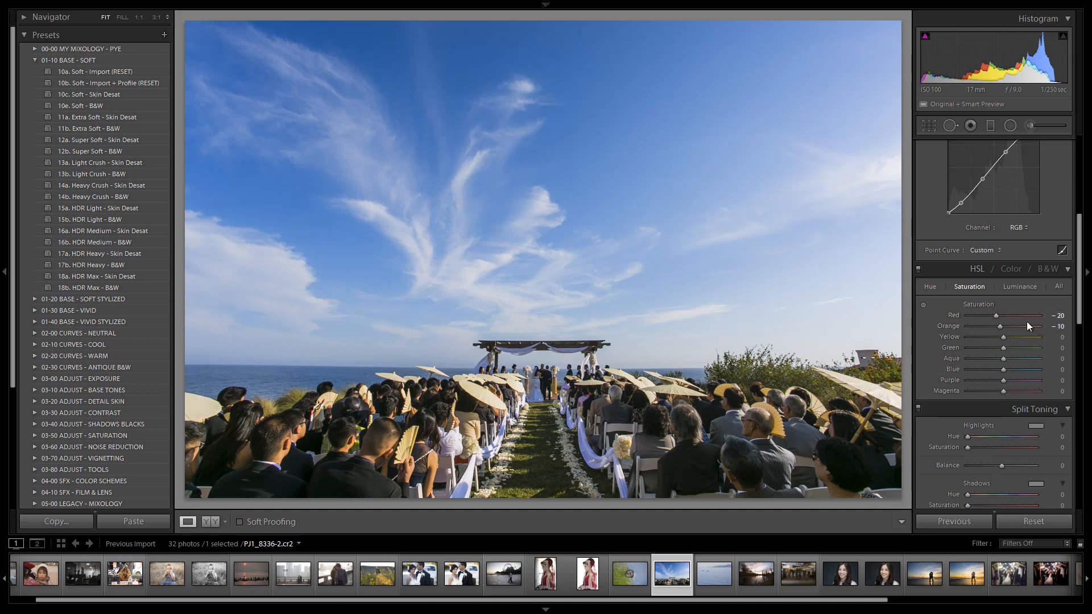
{"action": "scroll", "coordinate": [1025, 323], "scroll_direction": "down", "scroll_amount": 3}
{"action": "scroll", "coordinate": [1025, 322], "scroll_direction": "up", "scroll_amount": 3}
{"action": "scroll", "coordinate": [1011, 295], "scroll_direction": "down", "scroll_amount": 9}
{"action": "scroll", "coordinate": [1011, 295], "scroll_direction": "up", "scroll_amount": 6}
{"action": "scroll", "coordinate": [1010, 295], "scroll_direction": "down", "scroll_amount": 5}
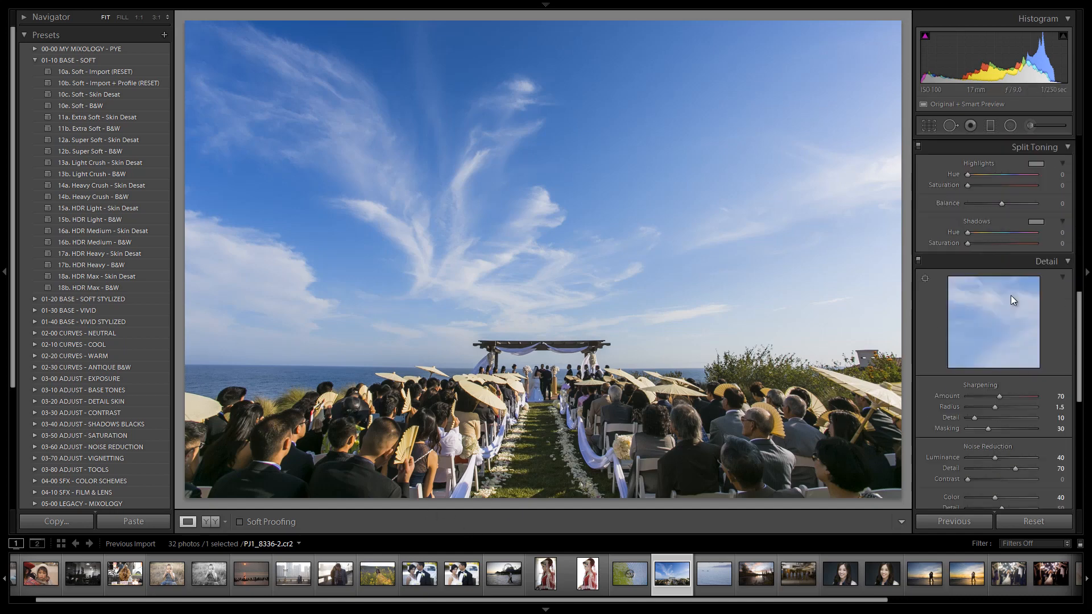
{"action": "scroll", "coordinate": [1011, 295], "scroll_direction": "down", "scroll_amount": 6}
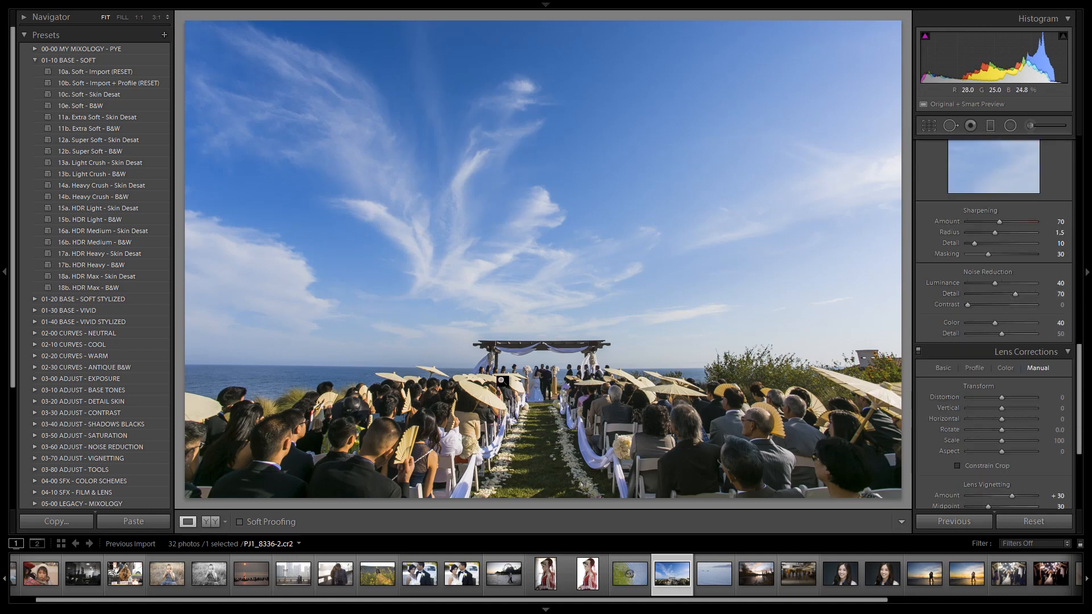
Inspect the couple and the seated guests at 1:1 magnification for noise and detail, and return to the full view.
{"action": "left_click", "coordinate": [543, 374]}
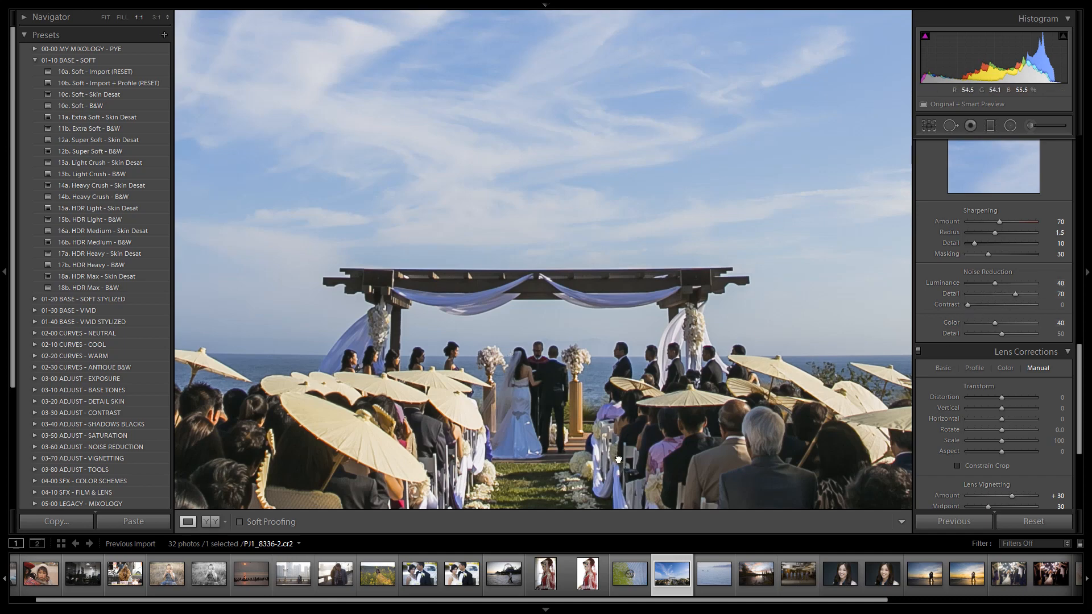
{"action": "left_click_drag", "start_coordinate": [619, 459], "coordinate": [513, 288]}
{"action": "left_click_drag", "start_coordinate": [694, 358], "coordinate": [529, 273]}
{"action": "left_click_drag", "start_coordinate": [658, 322], "coordinate": [269, 380]}
{"action": "left_click_drag", "start_coordinate": [469, 345], "coordinate": [747, 320]}
{"action": "left_click_drag", "start_coordinate": [437, 342], "coordinate": [508, 337]}
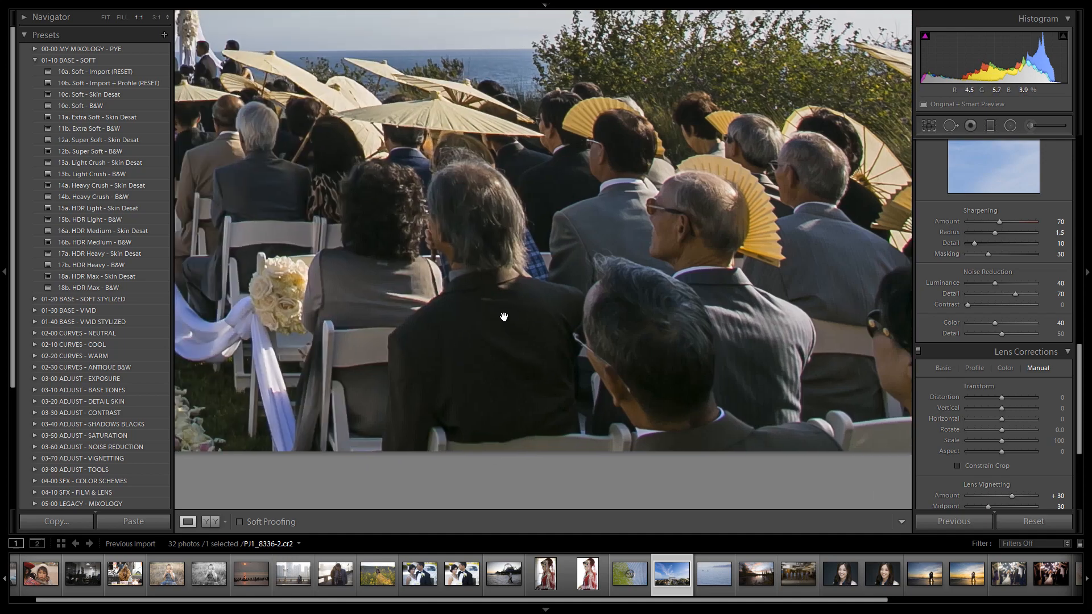
{"action": "key", "text": "shift"}
{"action": "left_click_drag", "start_coordinate": [993, 283], "coordinate": [981, 283]}
{"action": "key", "text": "shift+Up"}
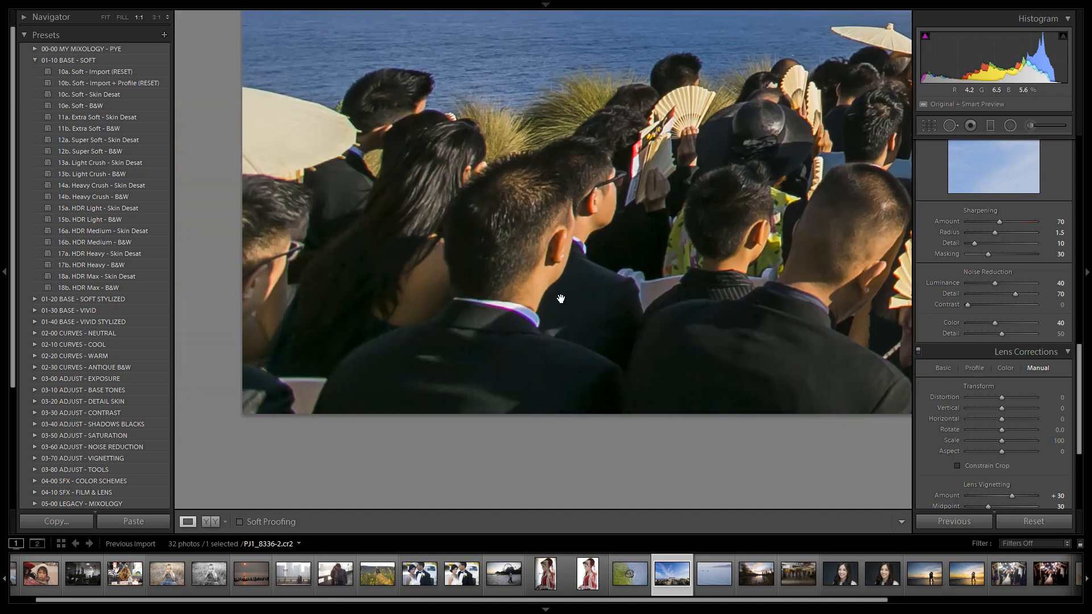
{"action": "left_click", "coordinate": [609, 316]}
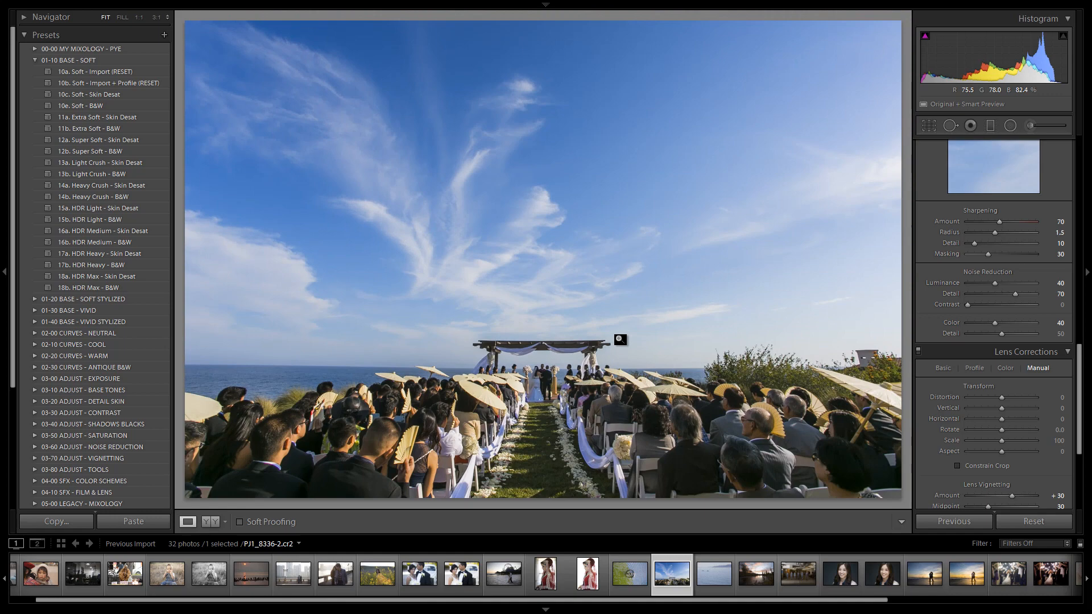
Reset the lens vignetting amount to 0 in the manual lens corrections.
{"action": "scroll", "coordinate": [949, 350], "scroll_direction": "down", "scroll_amount": 3}
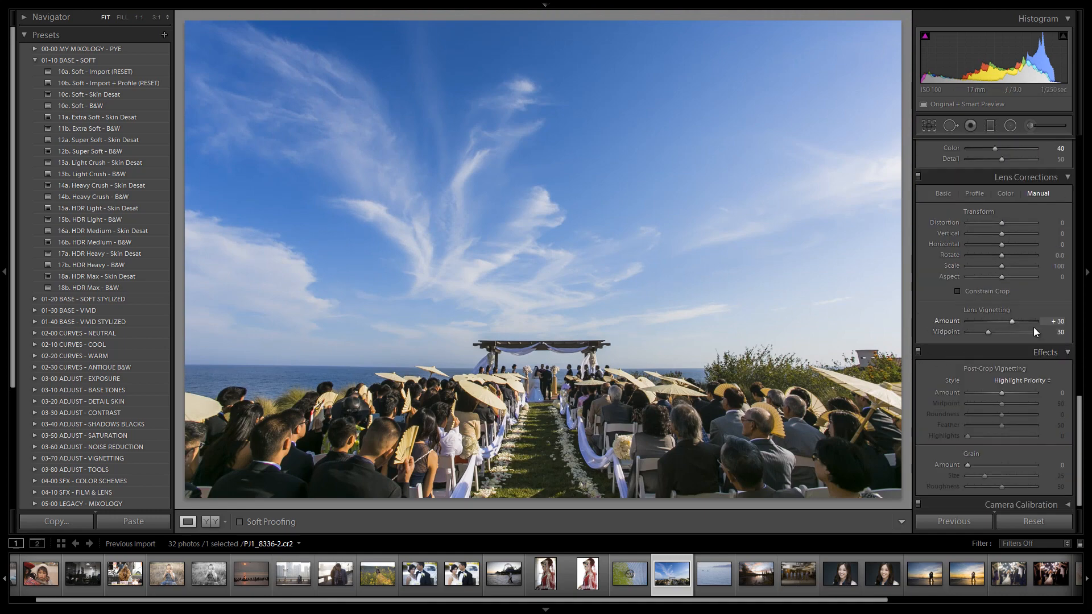
{"action": "double_click", "coordinate": [1013, 322]}
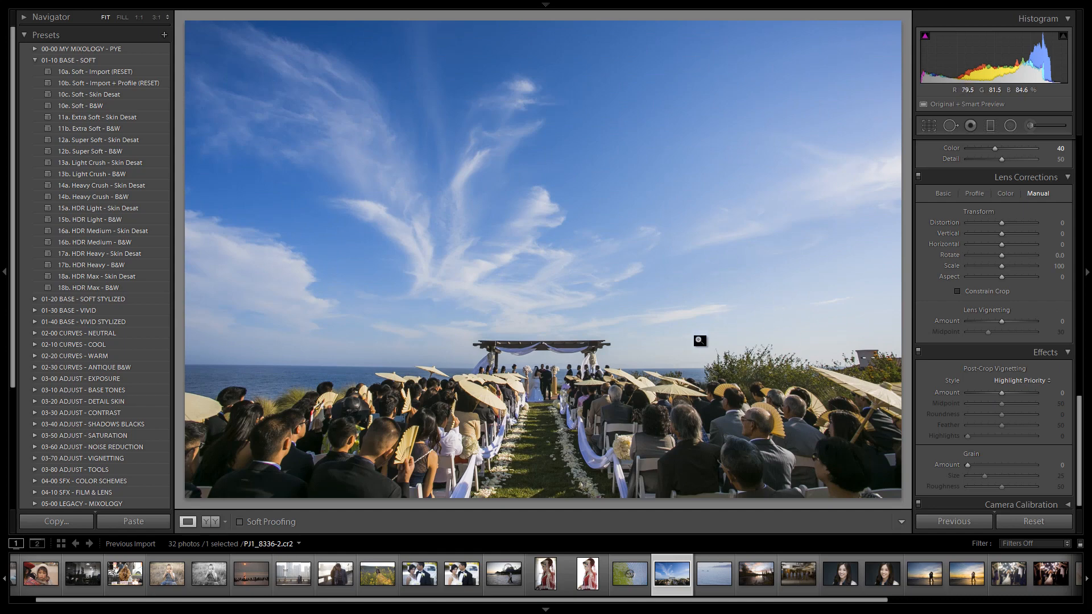
{"action": "scroll", "coordinate": [966, 398], "scroll_direction": "up", "scroll_amount": 10}
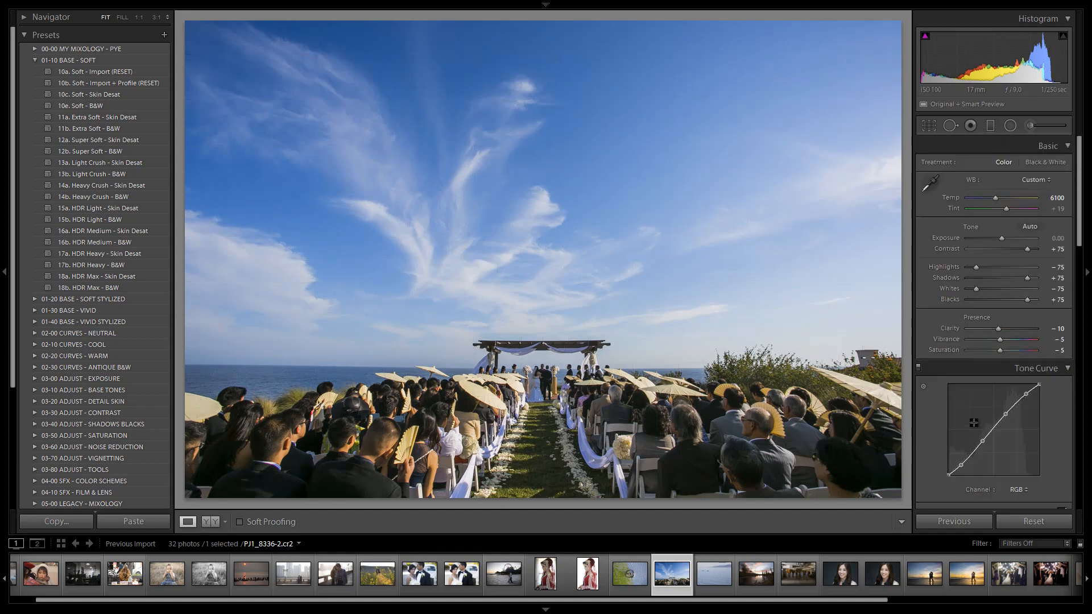
Paint across the sky with the Adjustment Brush using the 12 Sky | Cloud | Ocean effect.
{"action": "left_click", "coordinate": [1025, 128]}
{"action": "left_click", "coordinate": [997, 162]}
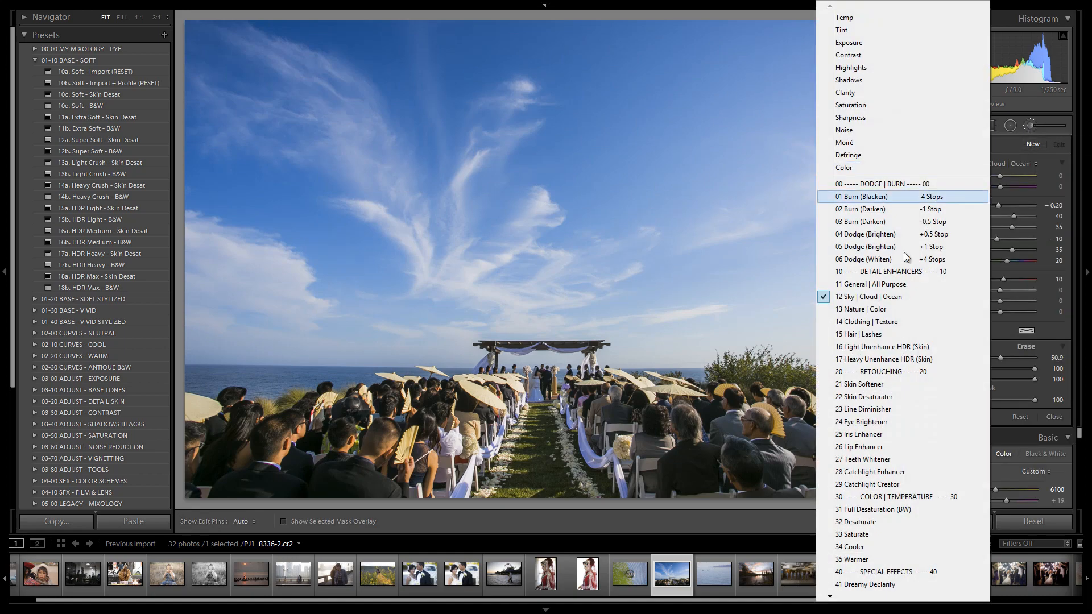
{"action": "left_click", "coordinate": [867, 297]}
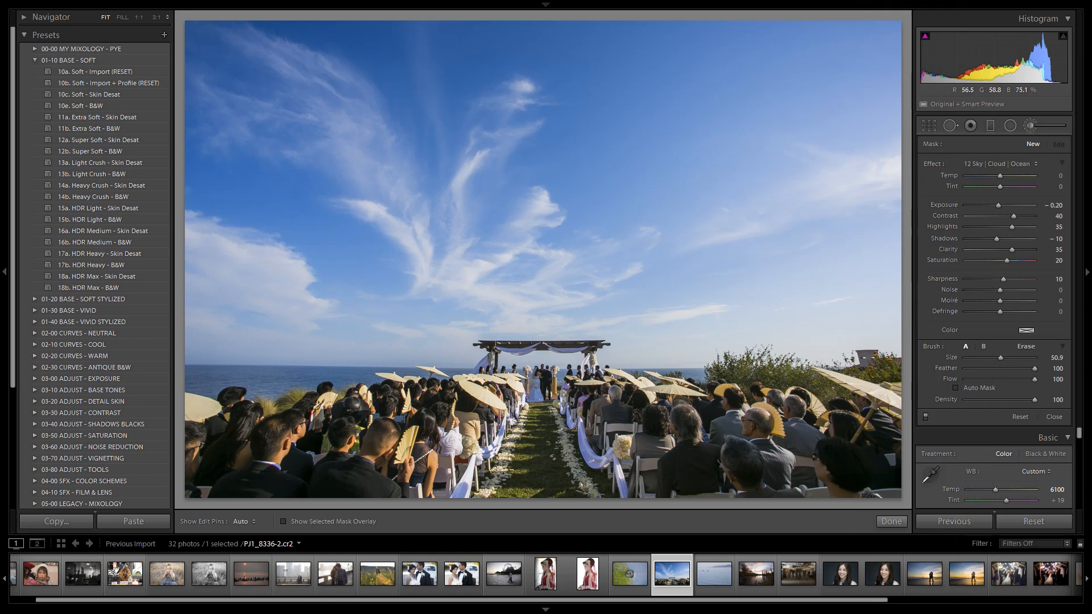
{"action": "left_click_drag", "start_coordinate": [267, 97], "coordinate": [893, 51]}
{"action": "left_click_drag", "start_coordinate": [295, 190], "coordinate": [213, 196]}
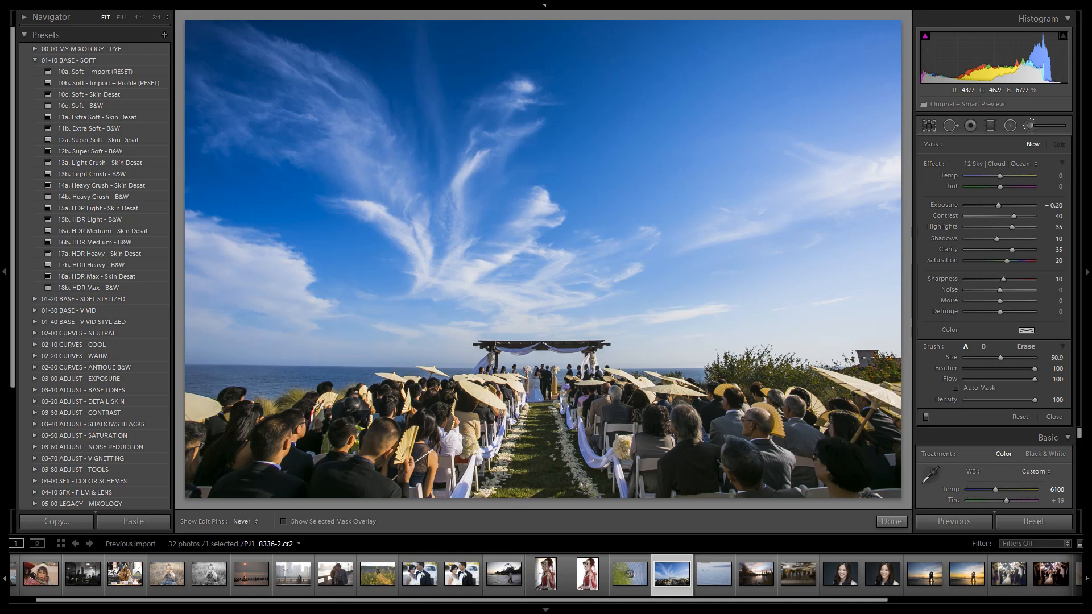
Erase the sky brush adjustment from the seated guests with an erase brush of size 30.4 and flow 100.
{"action": "left_click", "coordinate": [296, 320]}
{"action": "key", "text": "alt"}
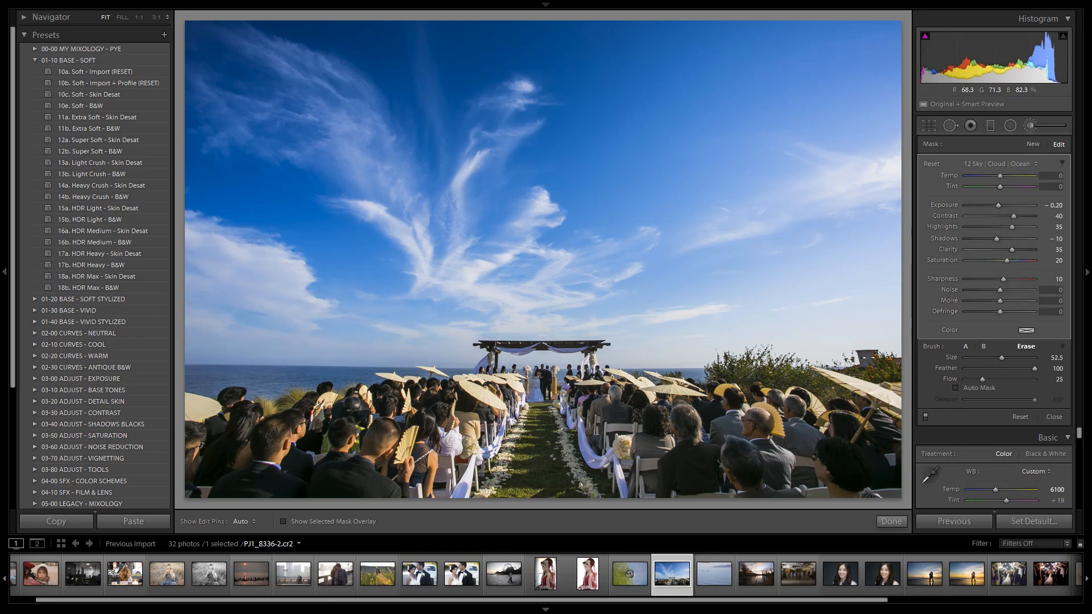
{"action": "left_click_drag", "start_coordinate": [1002, 357], "coordinate": [985, 357]}
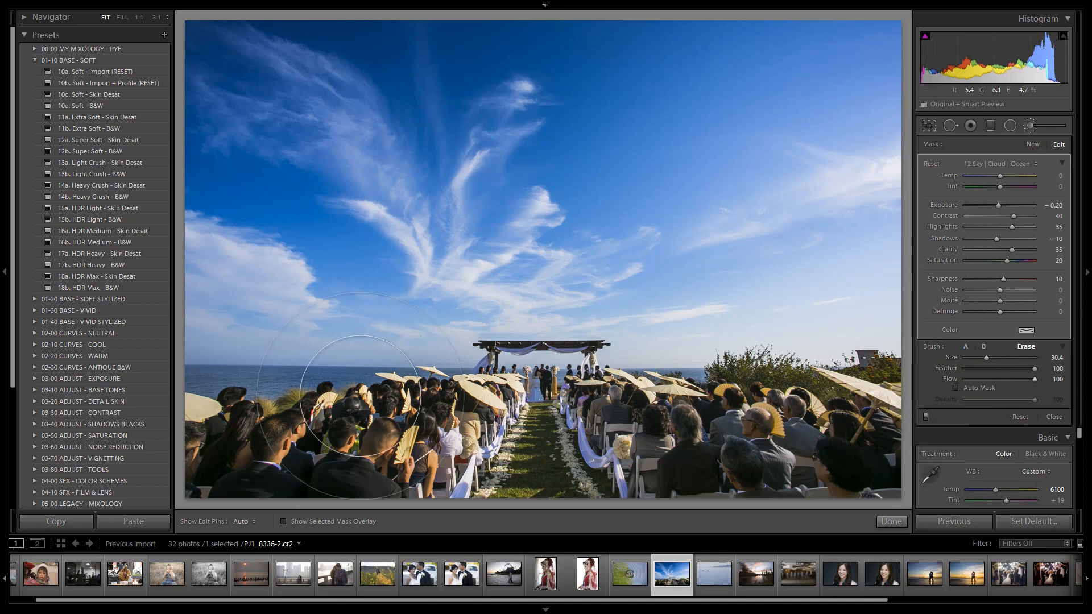
{"action": "mouse_move", "coordinate": [241, 447]}
{"action": "left_mouse_down"}
{"action": "mouse_move", "coordinate": [450, 422]}
{"action": "mouse_move", "coordinate": [888, 440]}
{"action": "mouse_move", "coordinate": [679, 428]}
{"action": "mouse_move", "coordinate": [178, 452]}
{"action": "mouse_move", "coordinate": [749, 451]}
{"action": "mouse_move", "coordinate": [902, 431]}
{"action": "left_mouse_up"}
{"action": "key", "text": "h"}
{"action": "key", "text": "alt"}
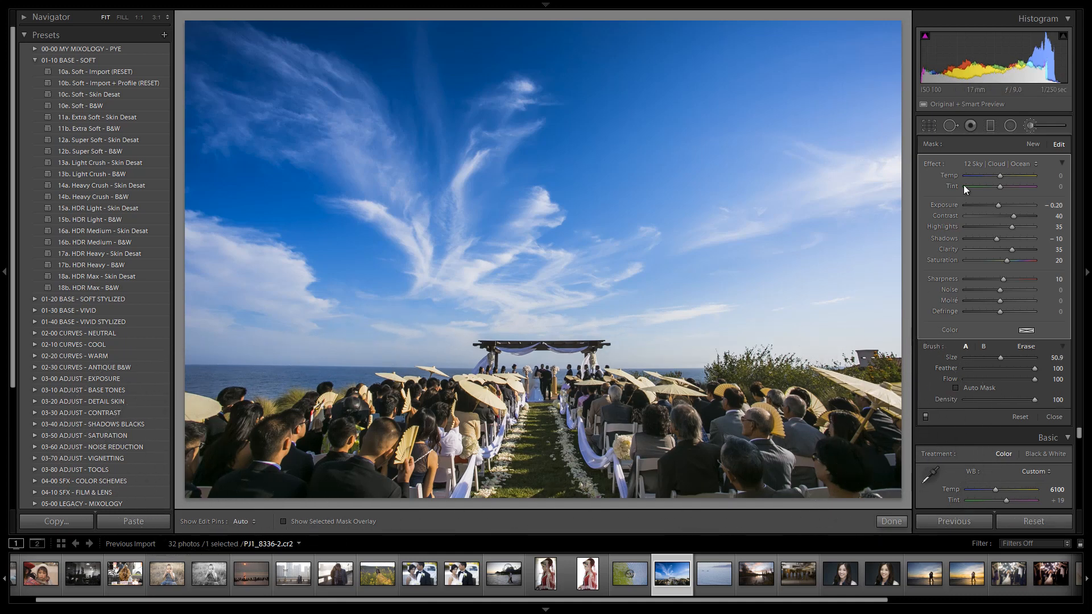
Add a straight Graduated Filter with the 03 Burn (Darken) effect, running from the photo's bottom edge up over the seated guests.
{"action": "left_click", "coordinate": [989, 126]}
{"action": "left_click", "coordinate": [992, 166]}
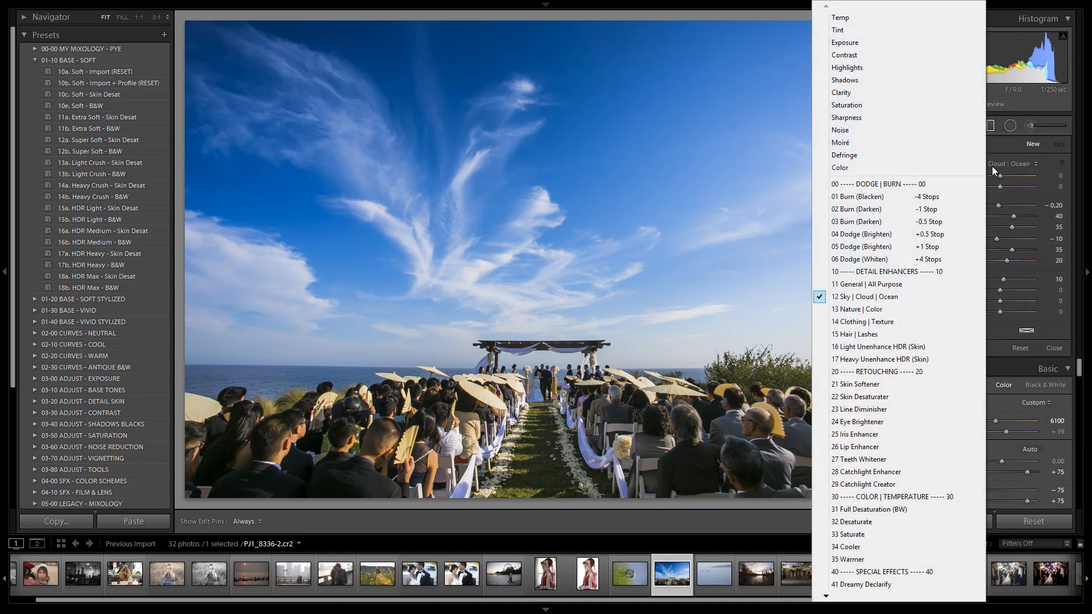
{"action": "left_click", "coordinate": [925, 221]}
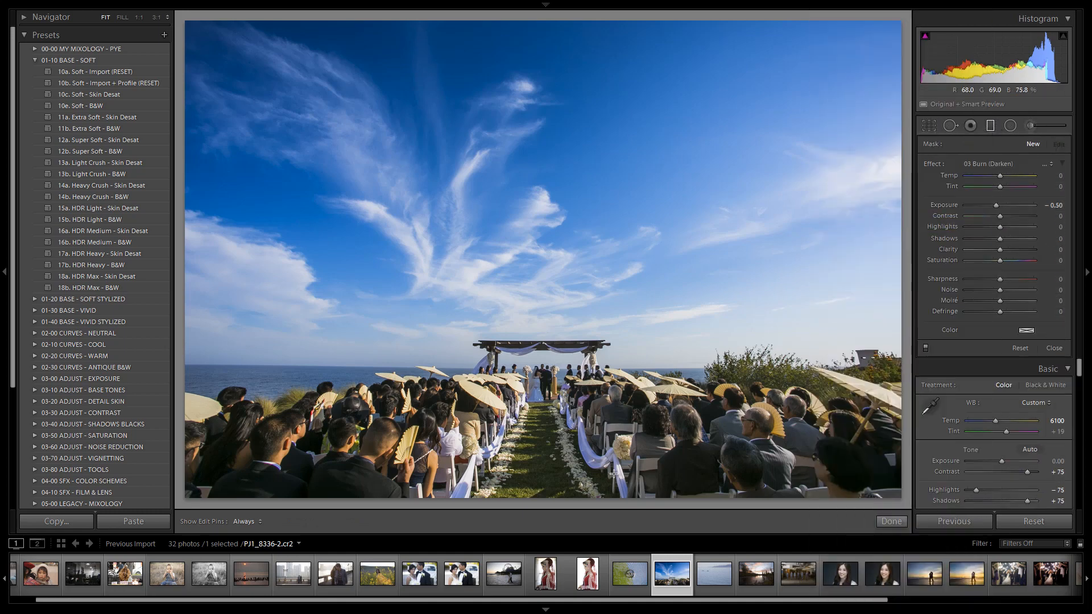
{"action": "key", "text": "shift"}
{"action": "left_click_drag", "start_coordinate": [546, 500], "coordinate": [537, 395]}
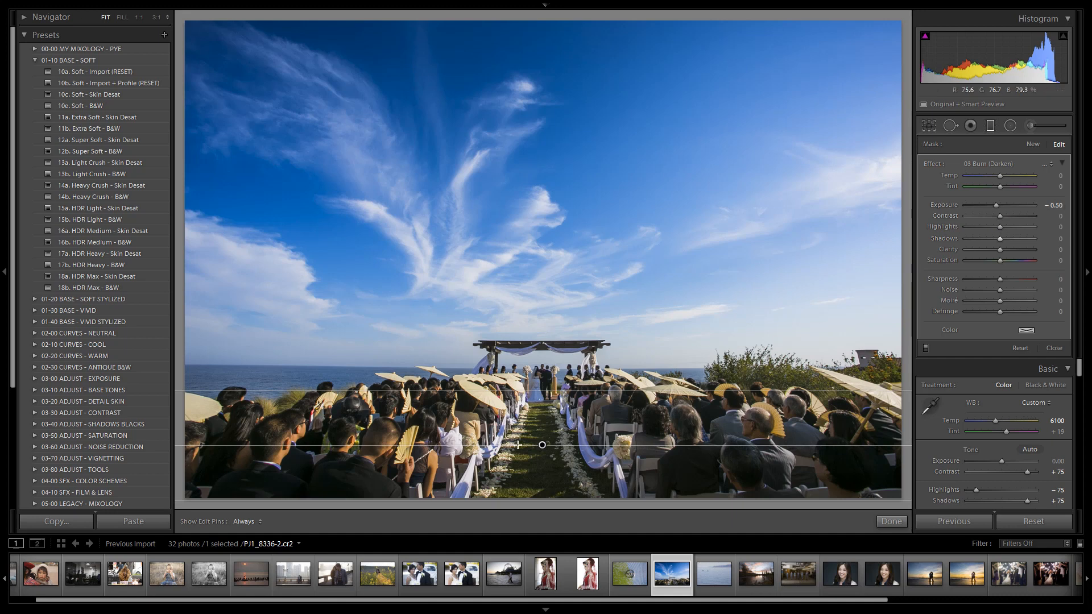
{"action": "left_click_drag", "start_coordinate": [542, 445], "coordinate": [543, 448]}
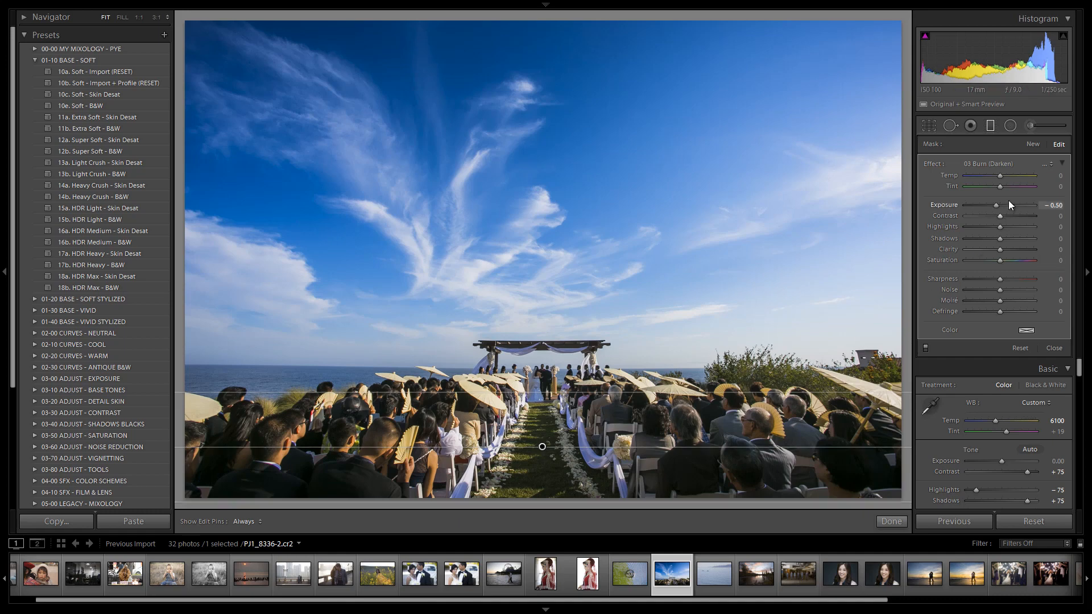
Set the manual lens vignetting amount to -20 and its midpoint to 20.
{"action": "key", "text": "m"}
{"action": "scroll", "coordinate": [1013, 313], "scroll_direction": "down", "scroll_amount": 6}
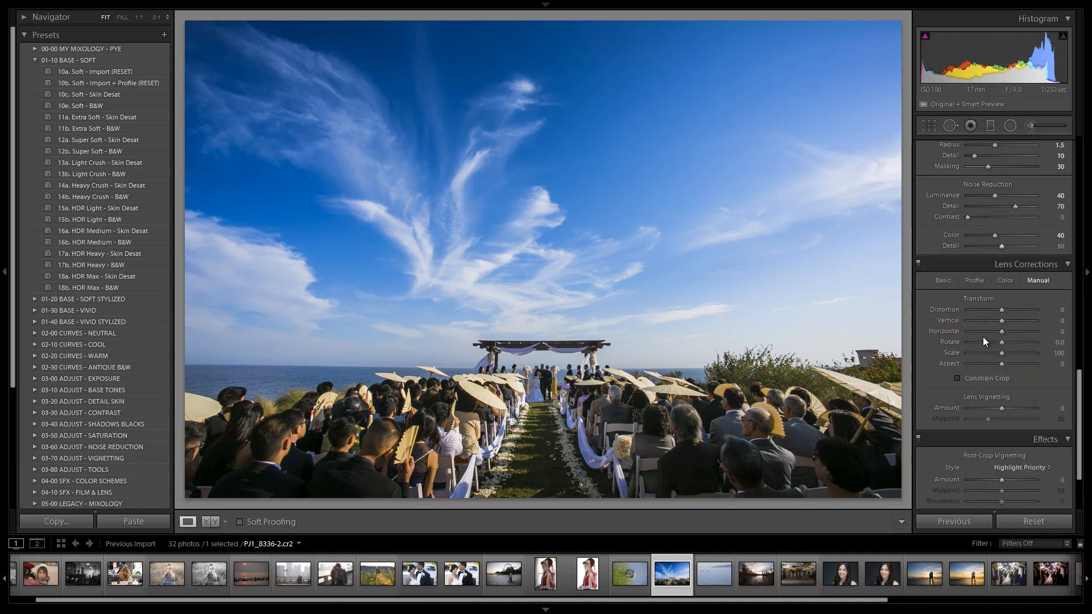
{"action": "scroll", "coordinate": [985, 341], "scroll_direction": "down", "scroll_amount": 3}
{"action": "key", "text": "shift+Down"}
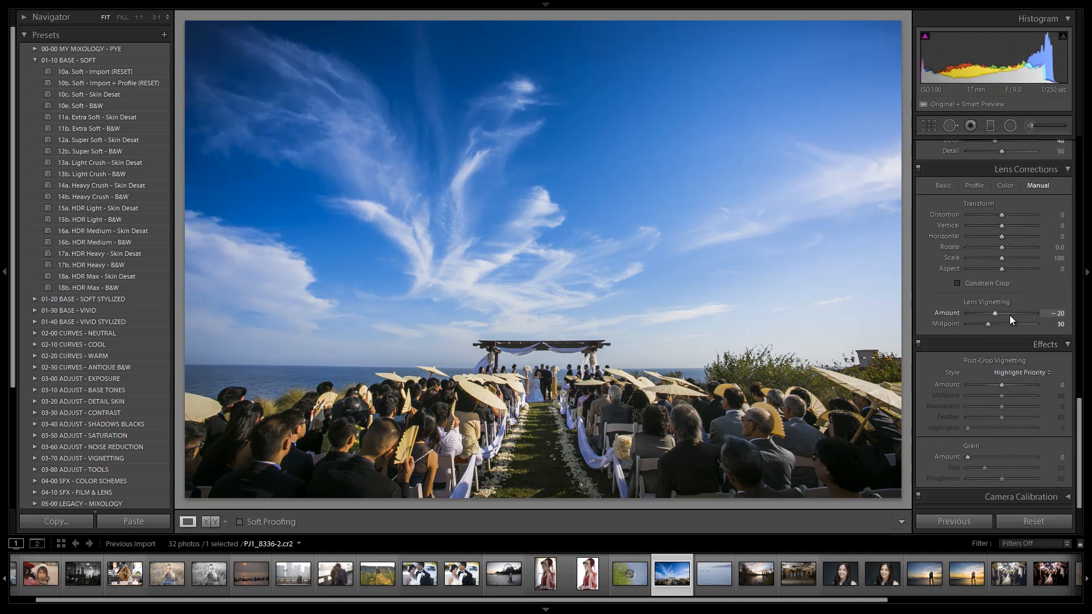
{"action": "key", "text": "Down"}
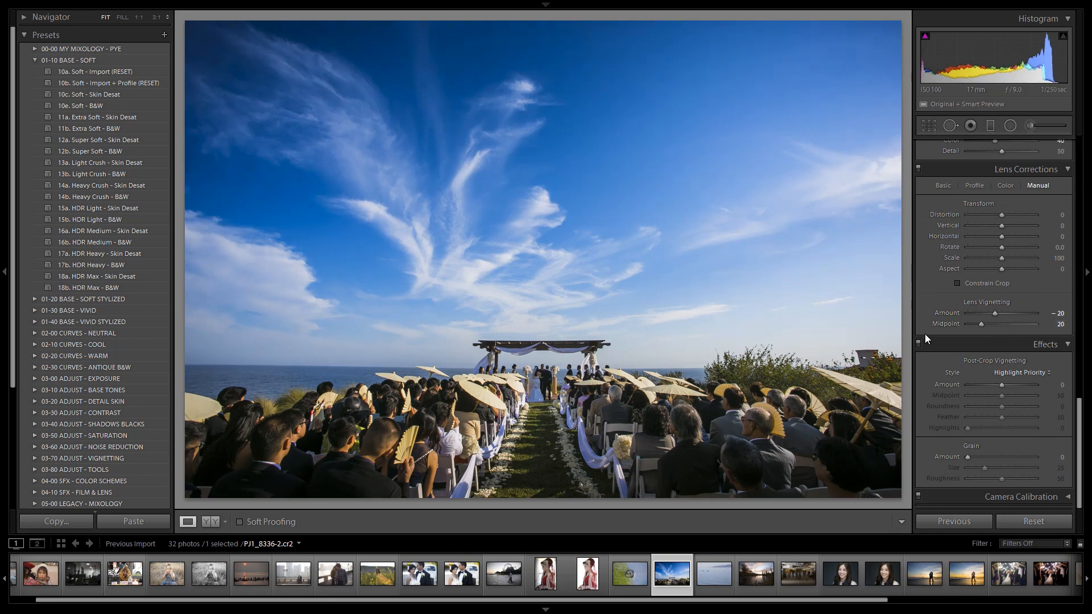
Add a vertical 03 Burn (Darken) Graduated Filter from the photo's right edge inward over the sky, with exposure set to -0.30.
{"action": "left_click", "coordinate": [989, 125]}
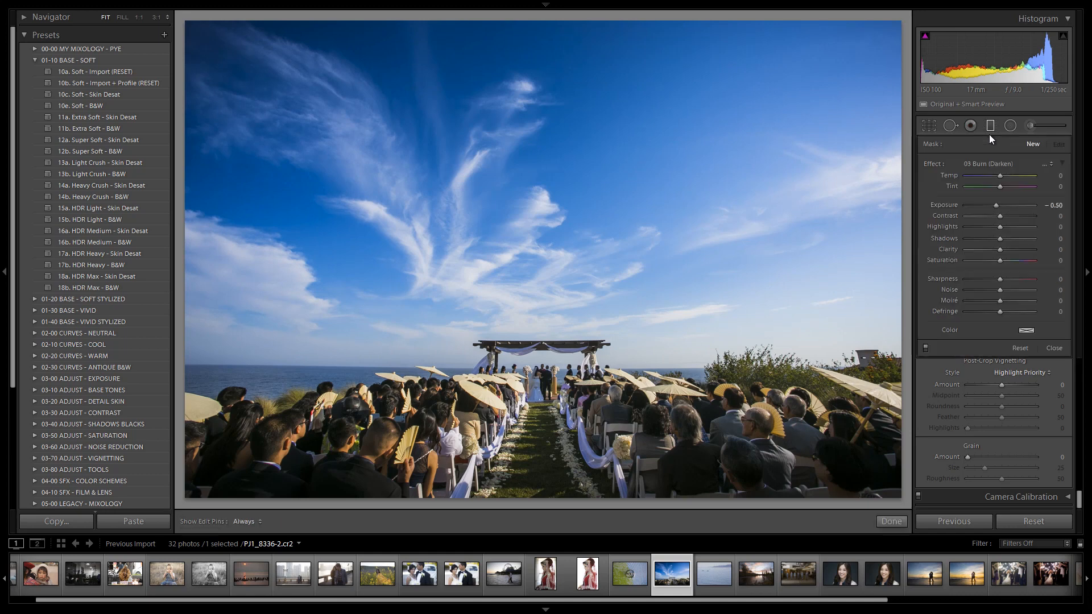
{"action": "left_click_drag", "start_coordinate": [904, 275], "coordinate": [608, 298]}
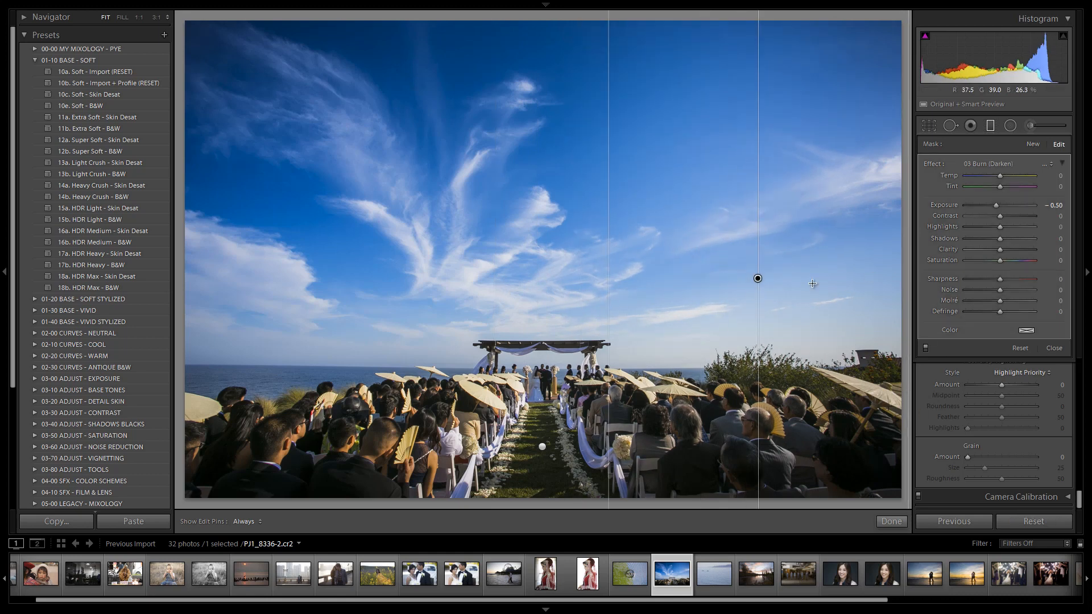
{"action": "key", "text": "Up"}
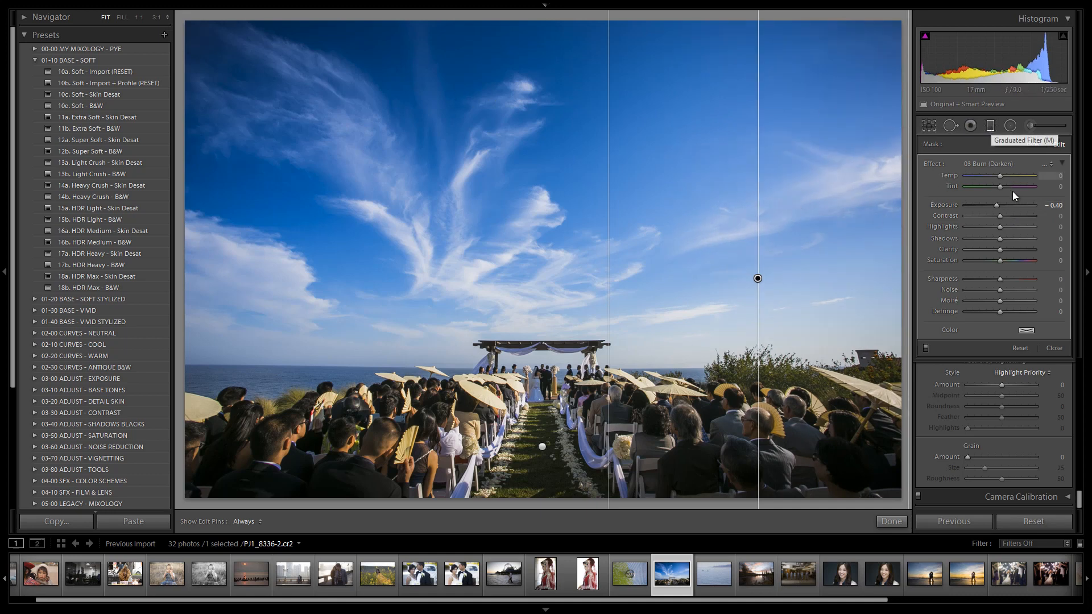
{"action": "key", "text": "Up"}
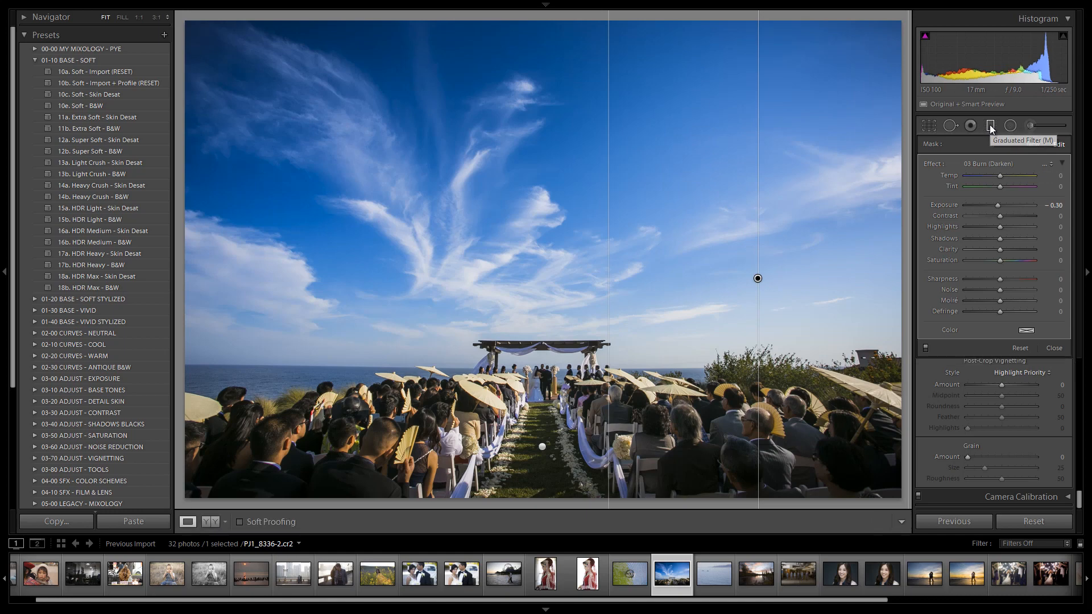
{"action": "left_click", "coordinate": [989, 126]}
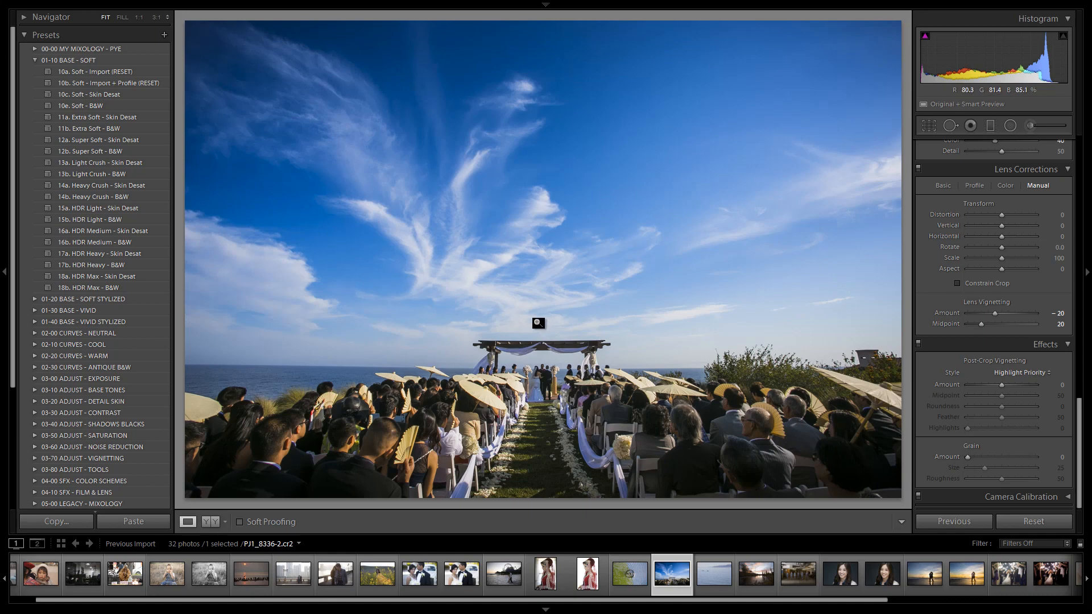
Compare the edited wedding photo with its original version by switching repeatedly between the before and after views.
{"action": "key", "text": "backslash"}
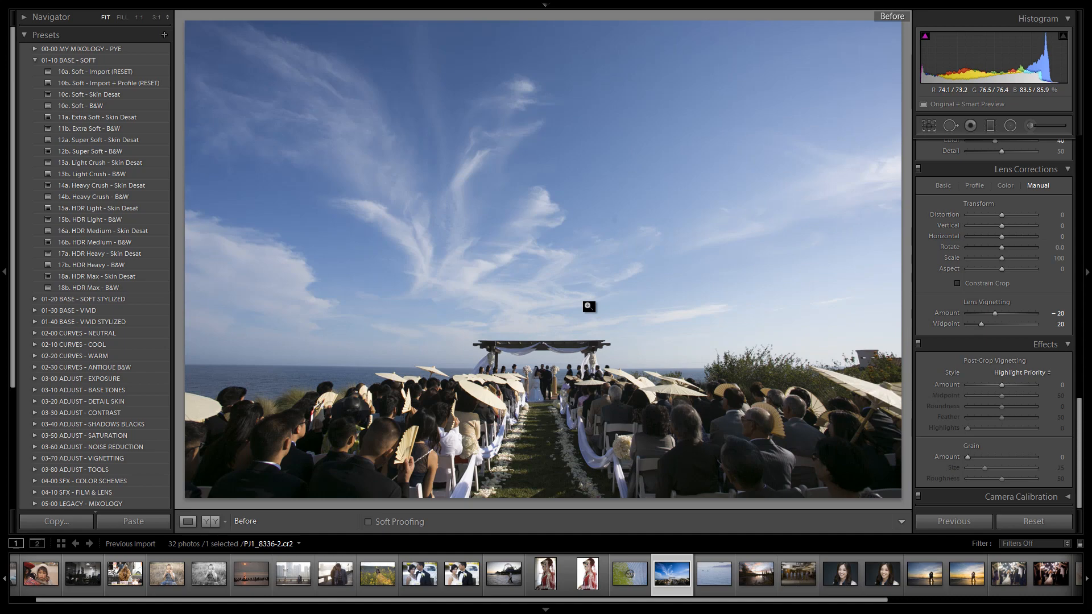
{"action": "key", "text": "backslash"}
{"action": "key", "text": "backslash"}
{"action": "key", "text": "backslash"}
{"action": "key", "text": "backslash"}
{"action": "key", "text": "backslash"}
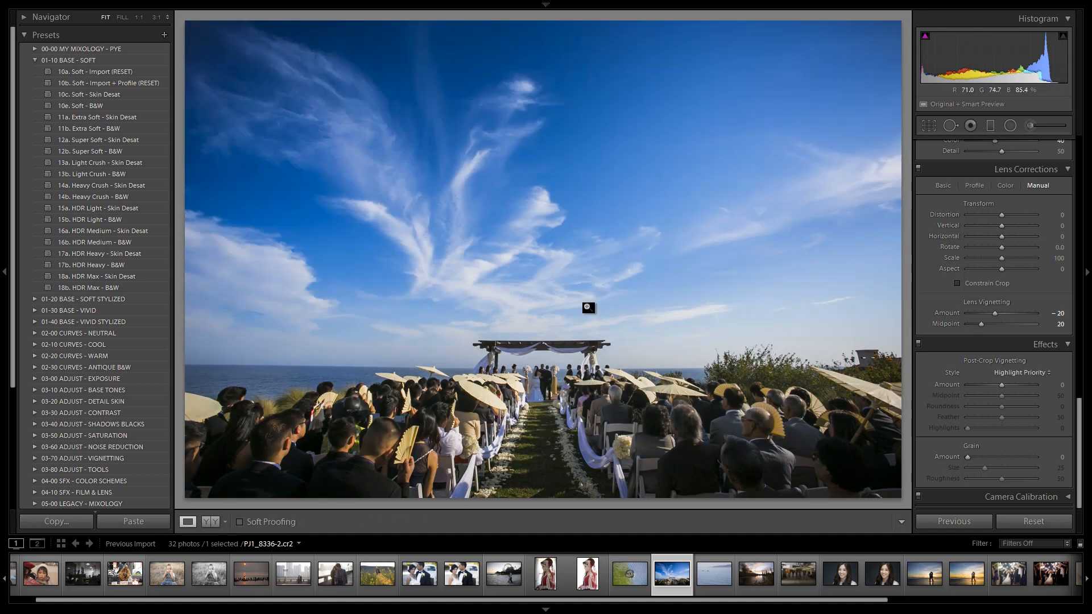
{"action": "key", "text": "backslash"}
{"action": "key", "text": "backslash"}
{"action": "key", "text": "backslash"}
{"action": "key", "text": "backslash"}
{"action": "left_click", "coordinate": [1032, 125]}
{"action": "left_click", "coordinate": [997, 163]}
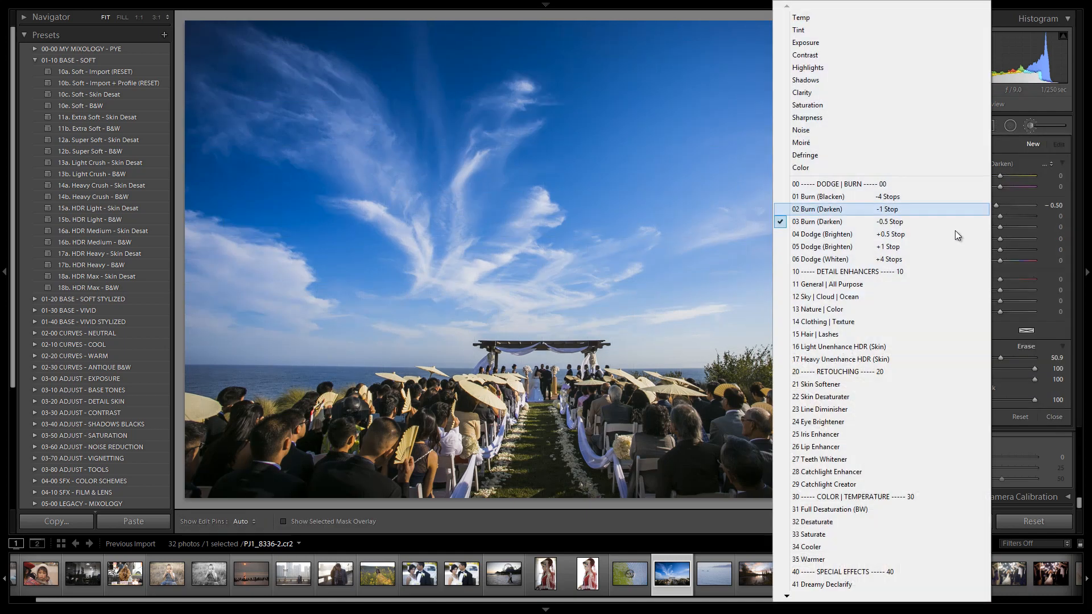
{"action": "left_click", "coordinate": [848, 522]}
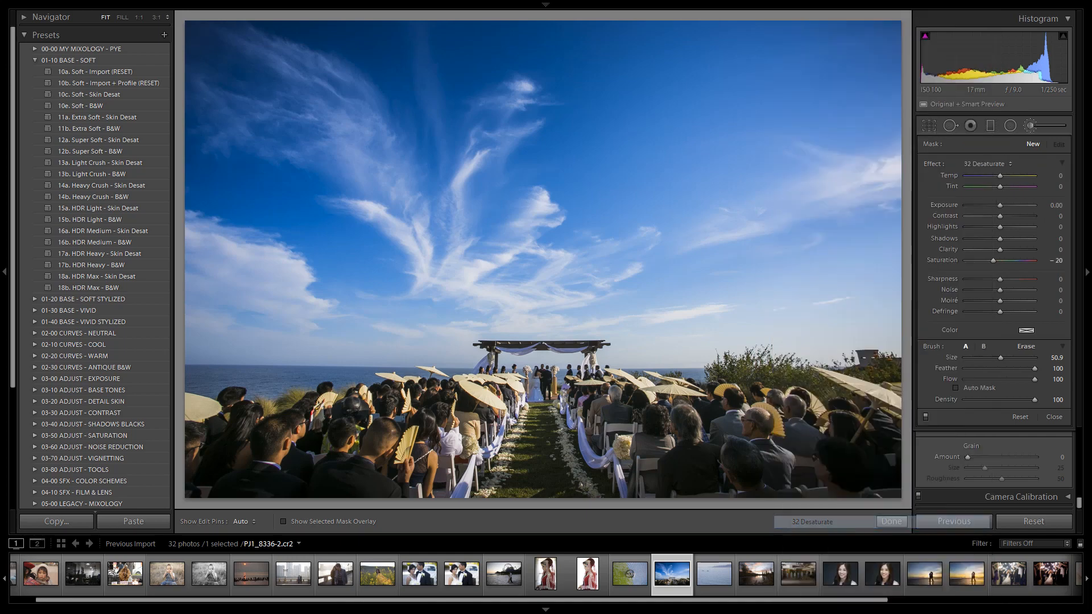
{"action": "key", "text": "k"}
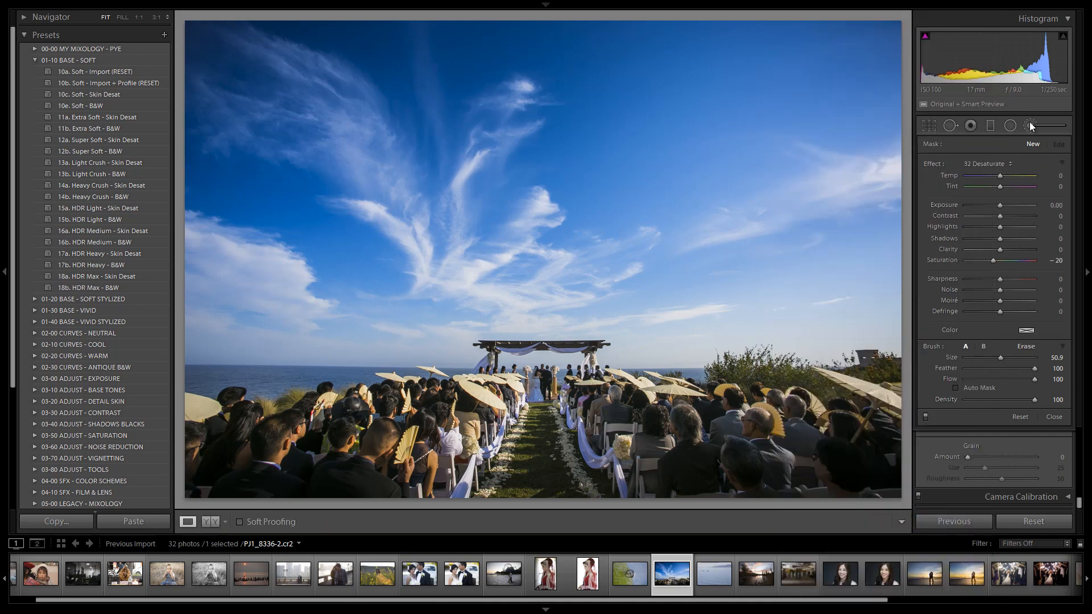